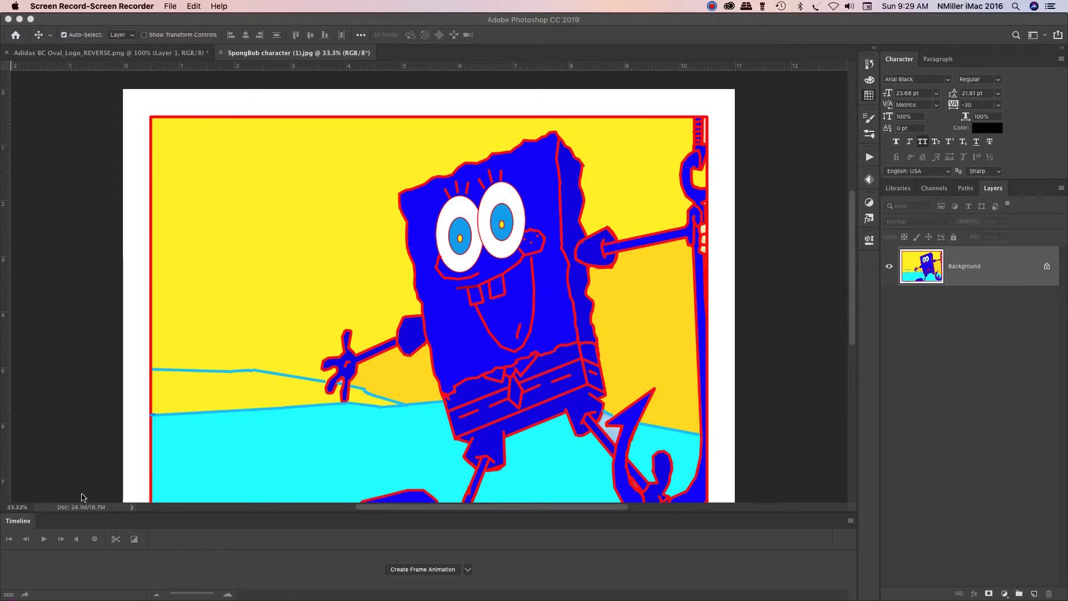
Switch to Photoshop with the SpongBob character drawing open and make the Timeline panel slightly shorter.
click(69, 20)
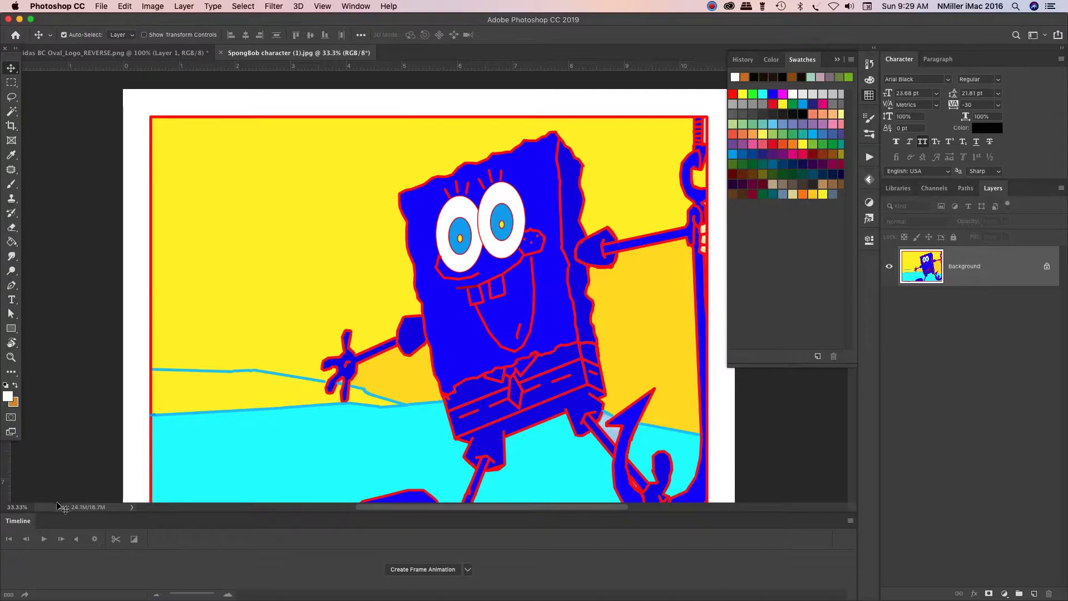
drag(792, 512, 789, 543)
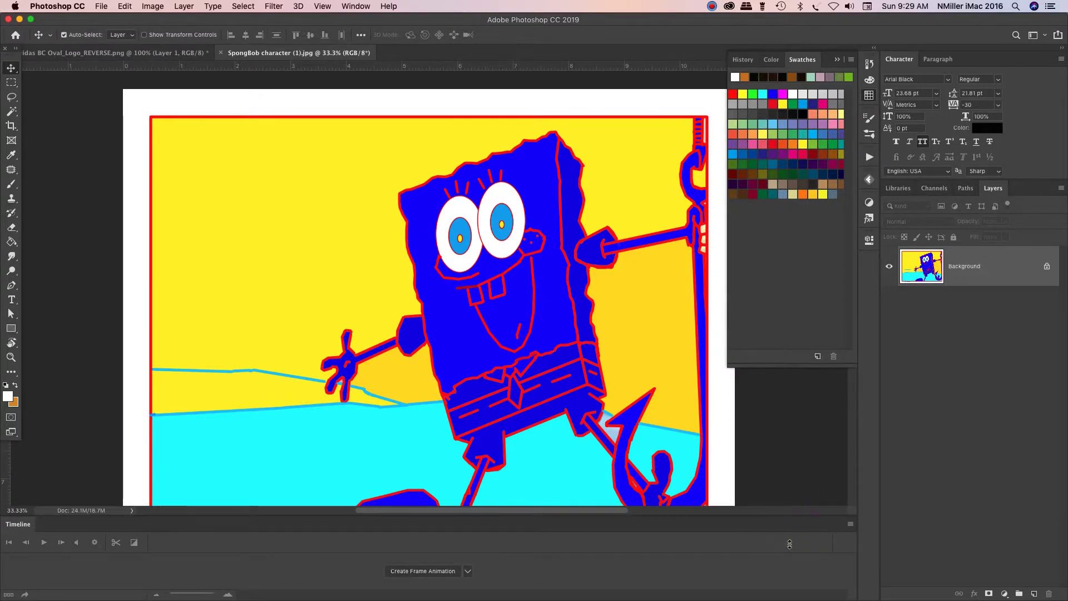
click(796, 516)
click(764, 515)
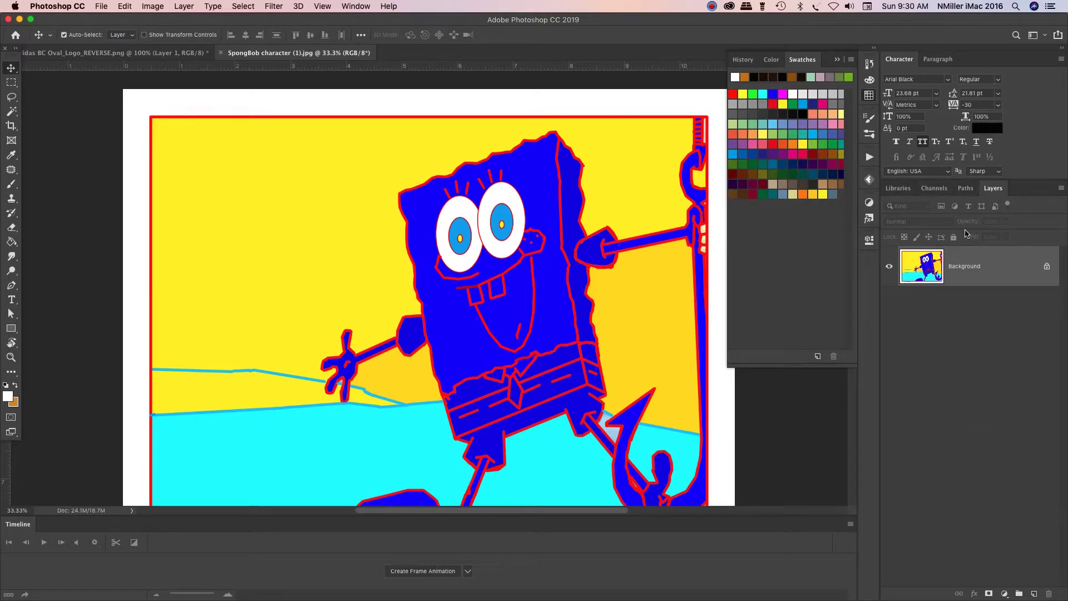
click(1007, 261)
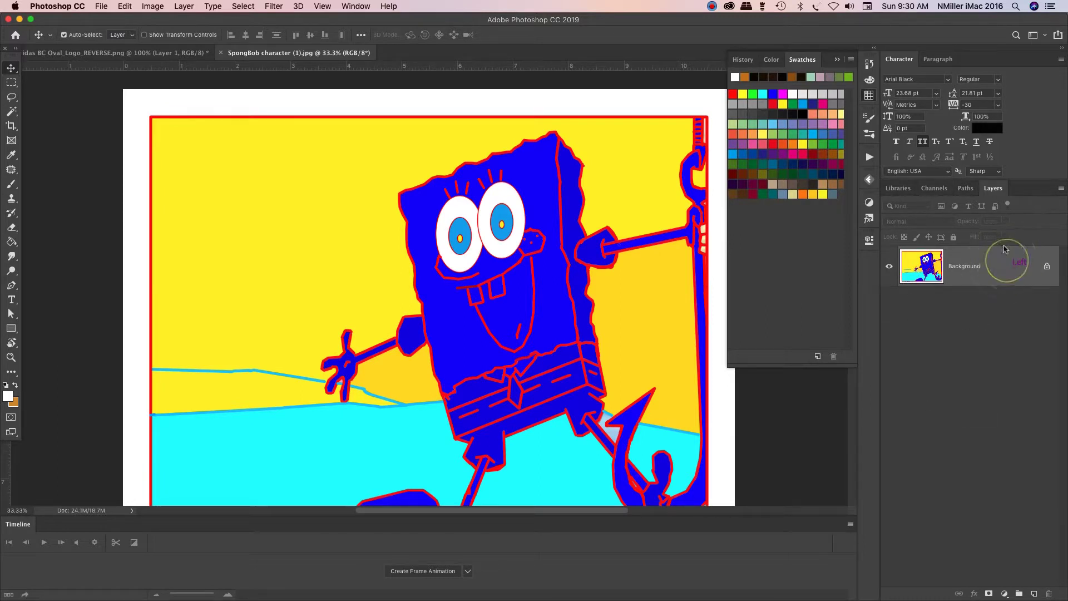
click(1061, 189)
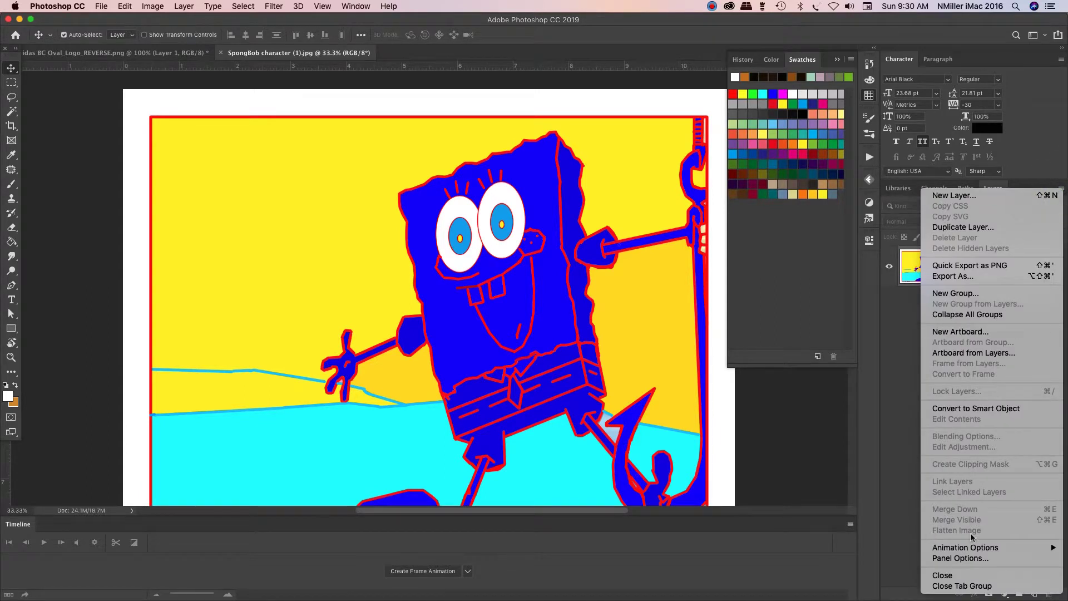
click(901, 412)
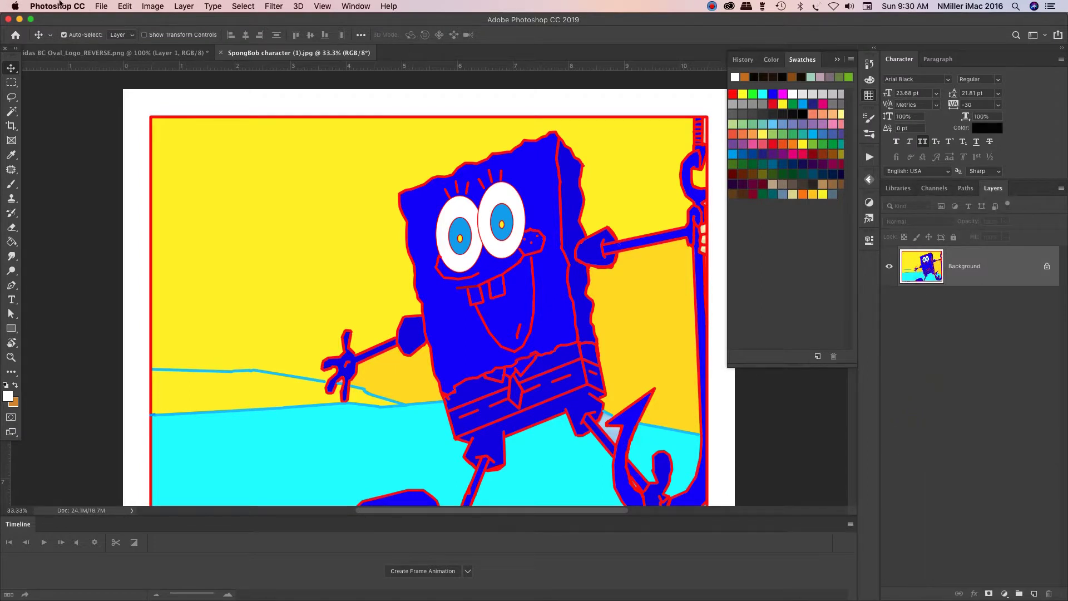
Save the drawing to the Desktop in Photoshop format as SpongBob Animation.psd.
click(101, 6)
click(160, 121)
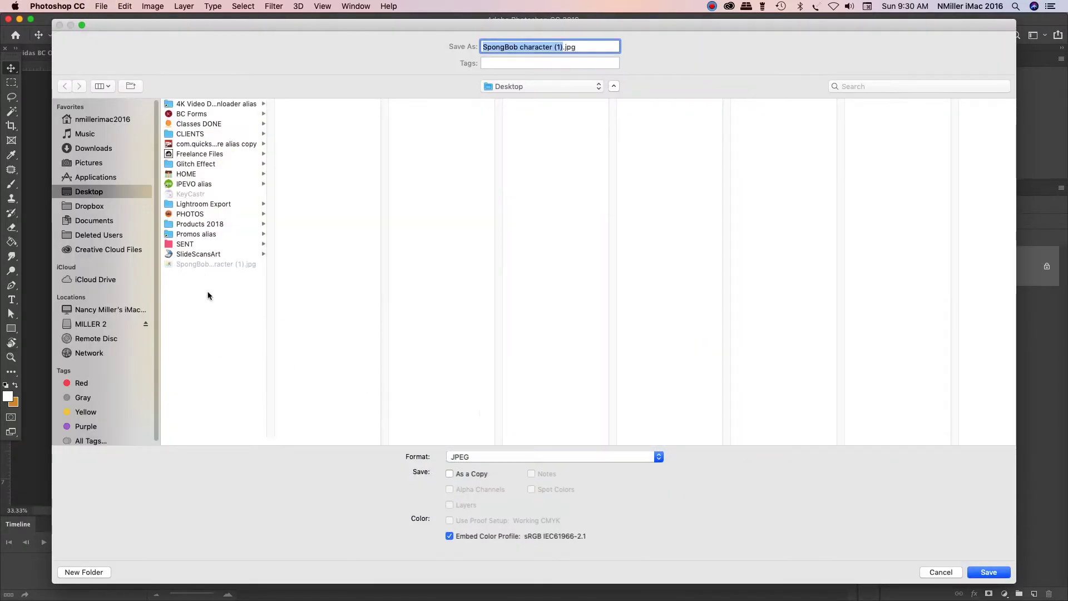
click(523, 456)
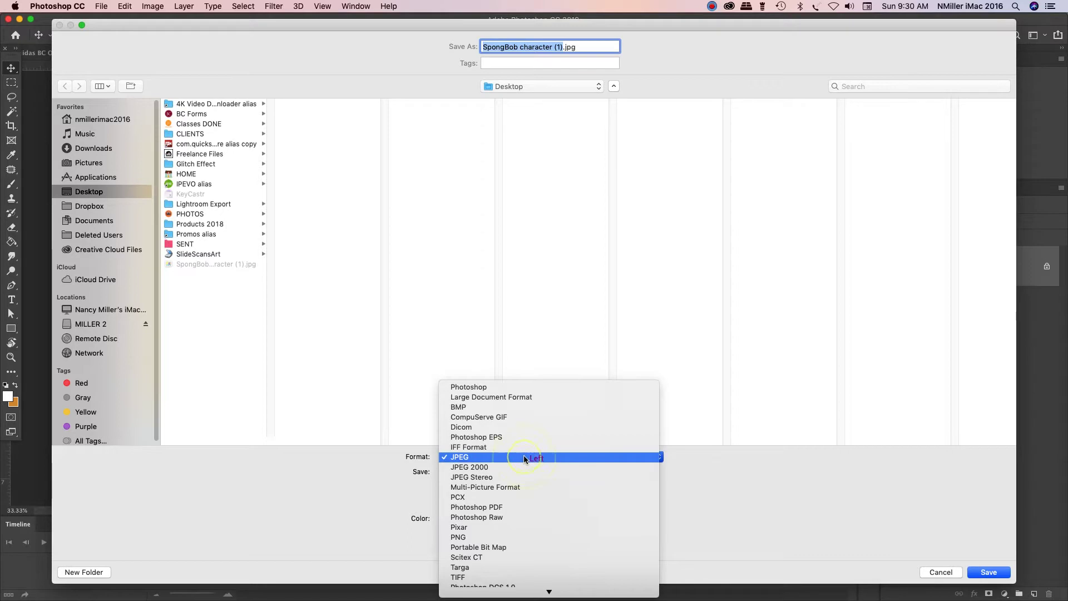
click(513, 386)
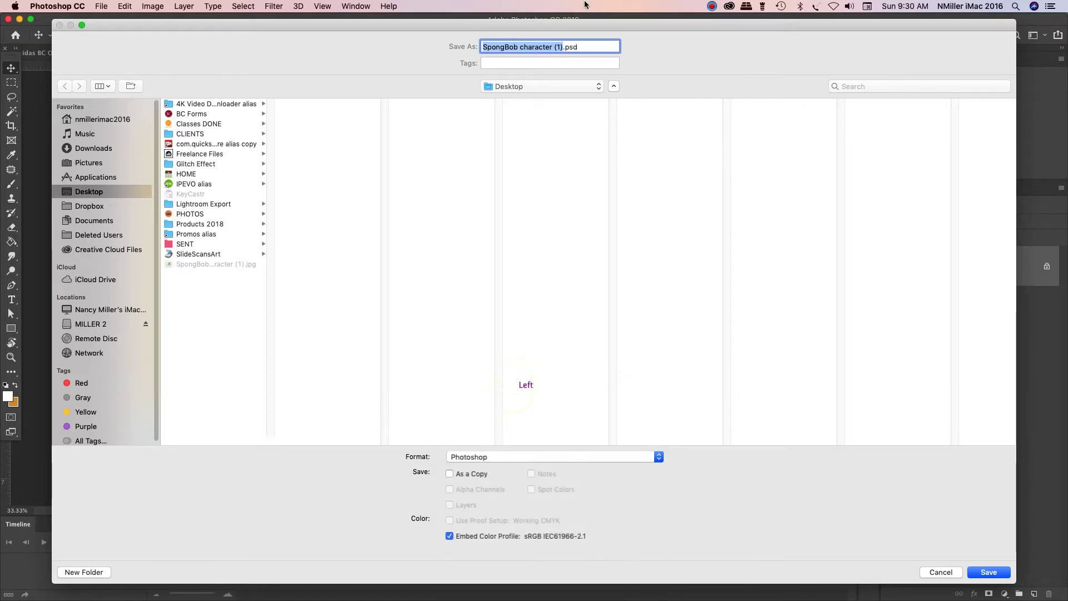
click(550, 44)
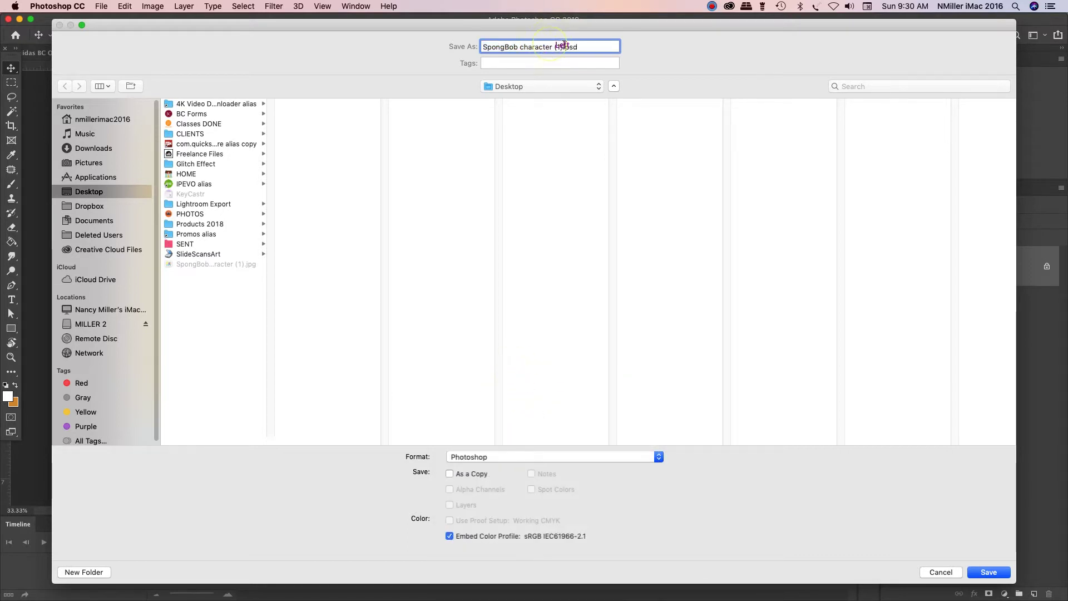
drag(562, 47, 520, 47)
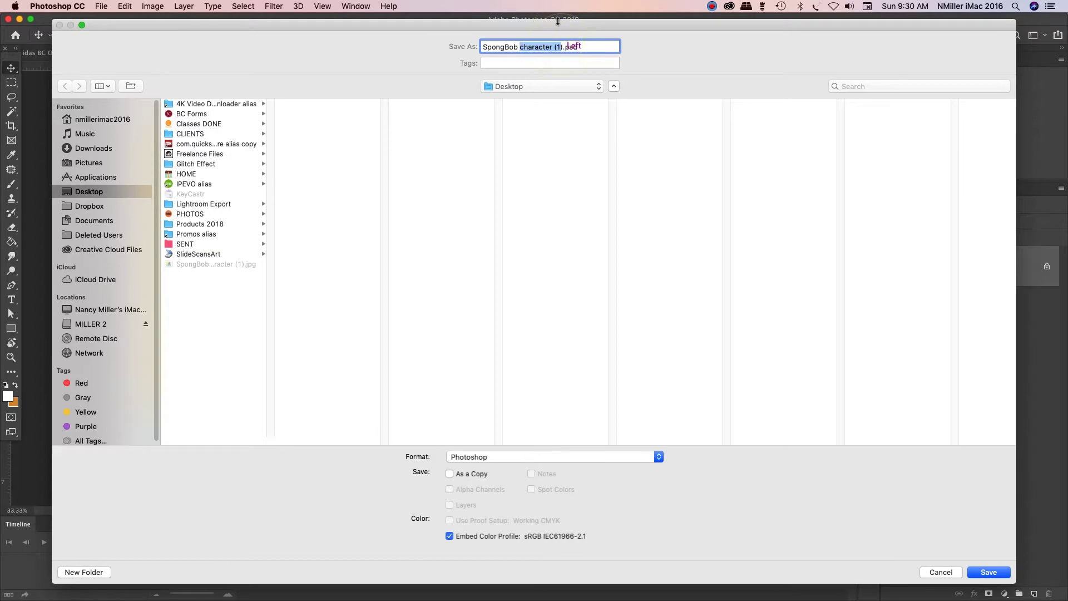
text(Animation)
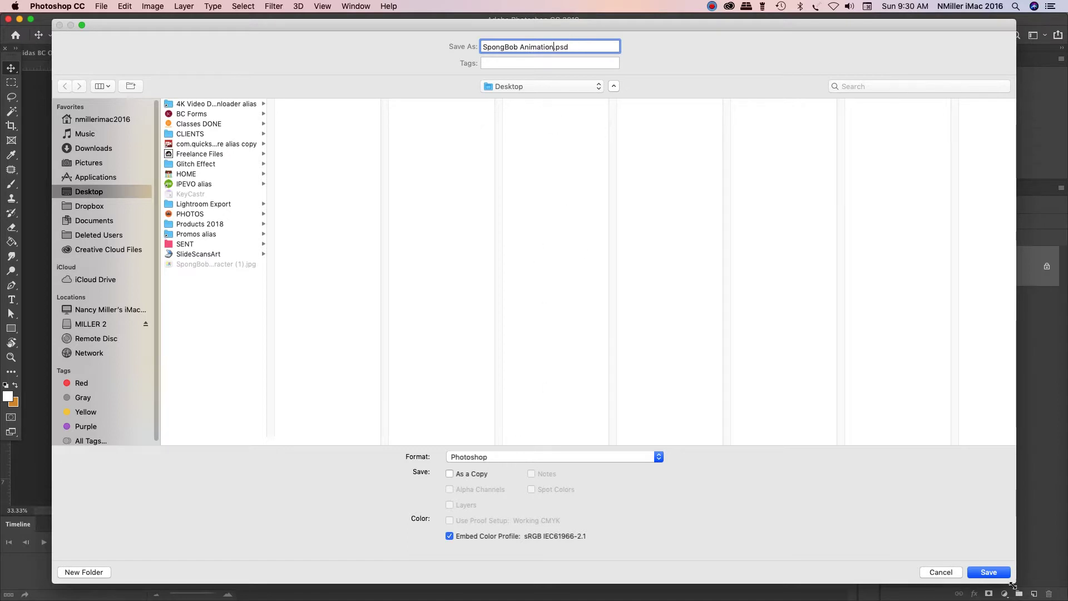
click(989, 573)
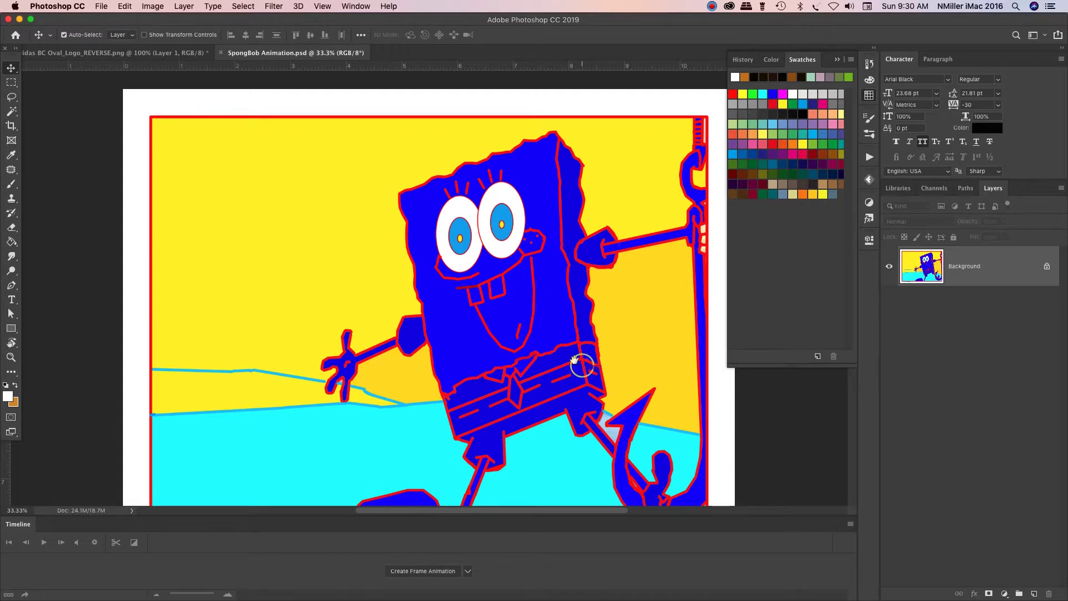
scroll(566, 355, down, 3)
drag(508, 516, 510, 541)
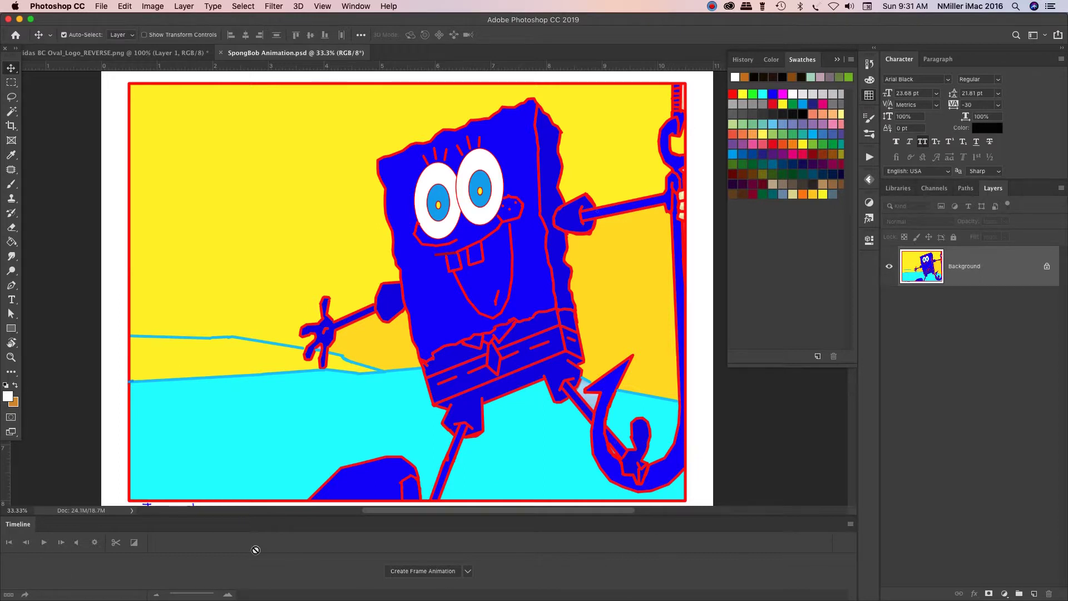
click(353, 6)
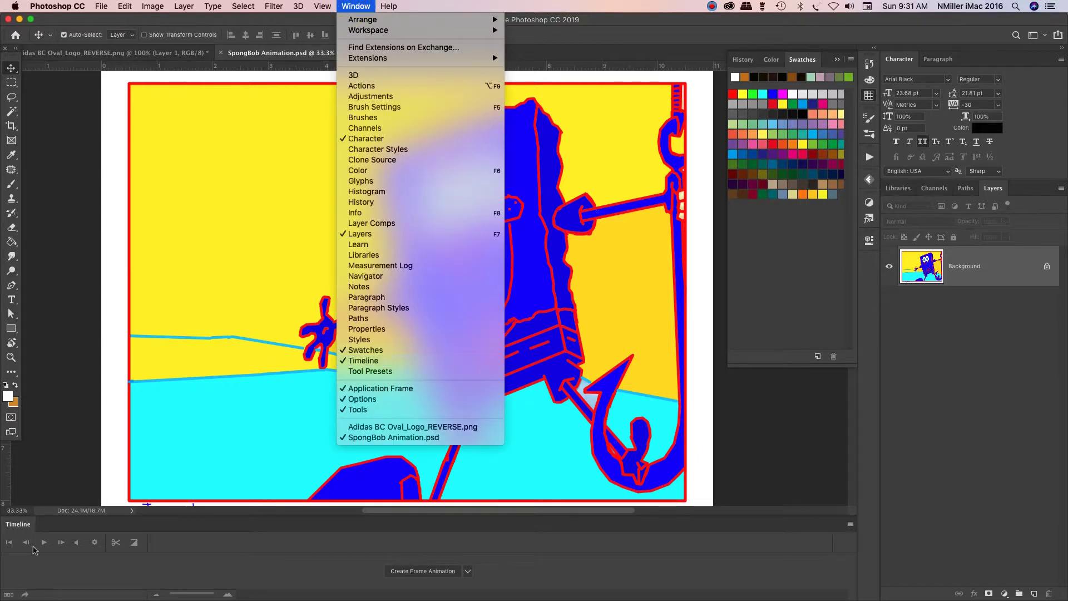
click(425, 547)
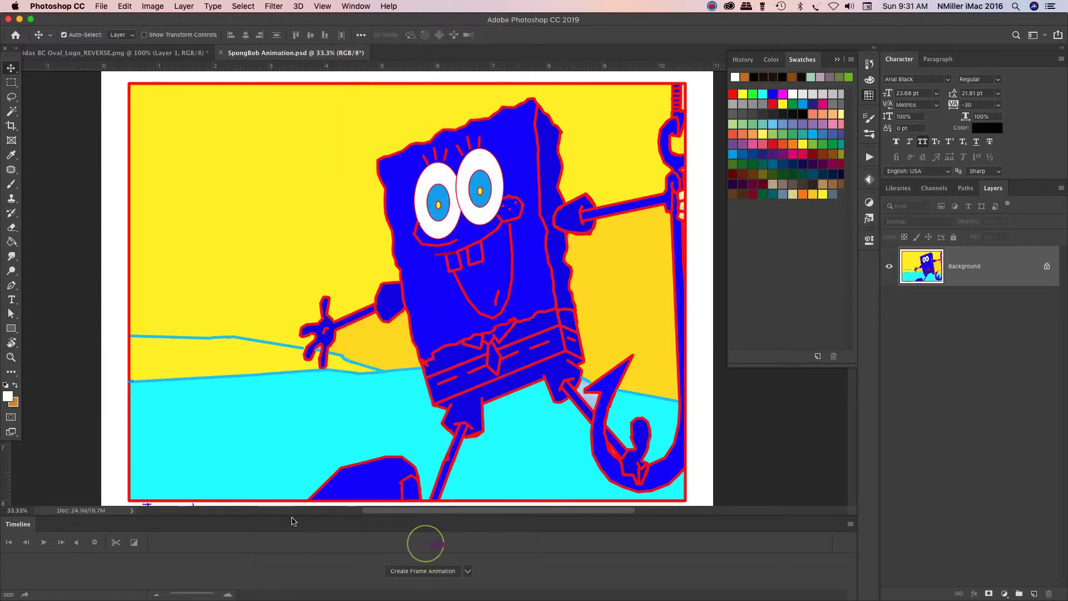
click(294, 516)
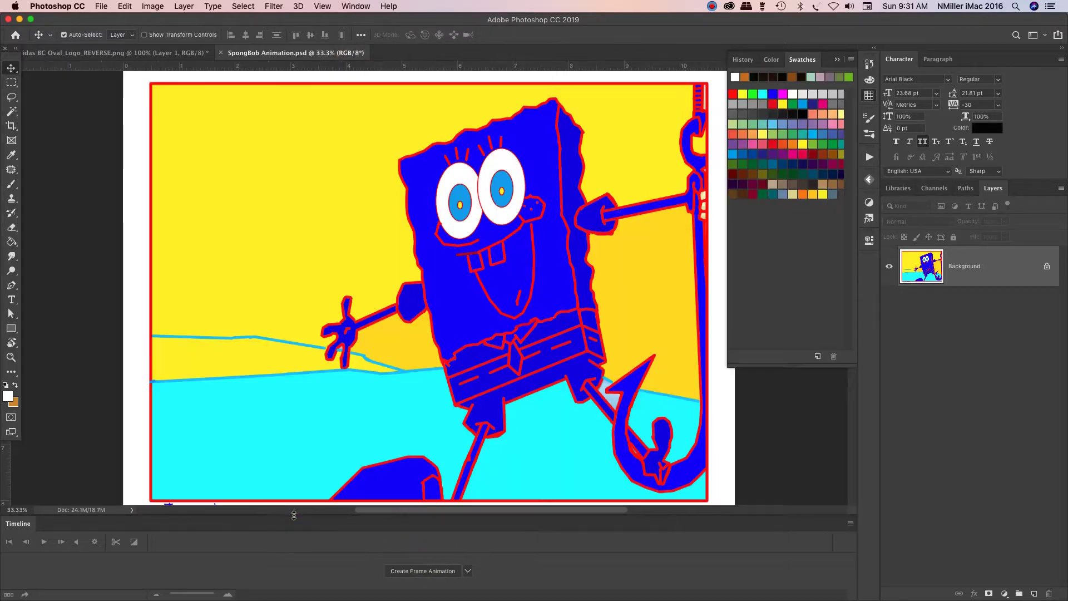
drag(294, 516, 337, 288)
drag(317, 348, 305, 520)
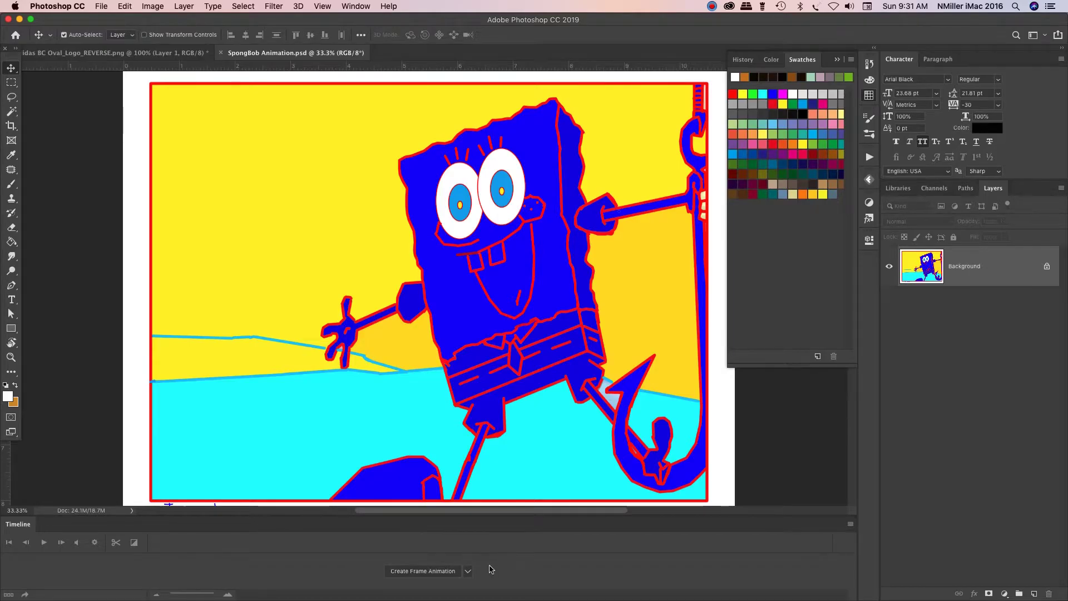
click(850, 525)
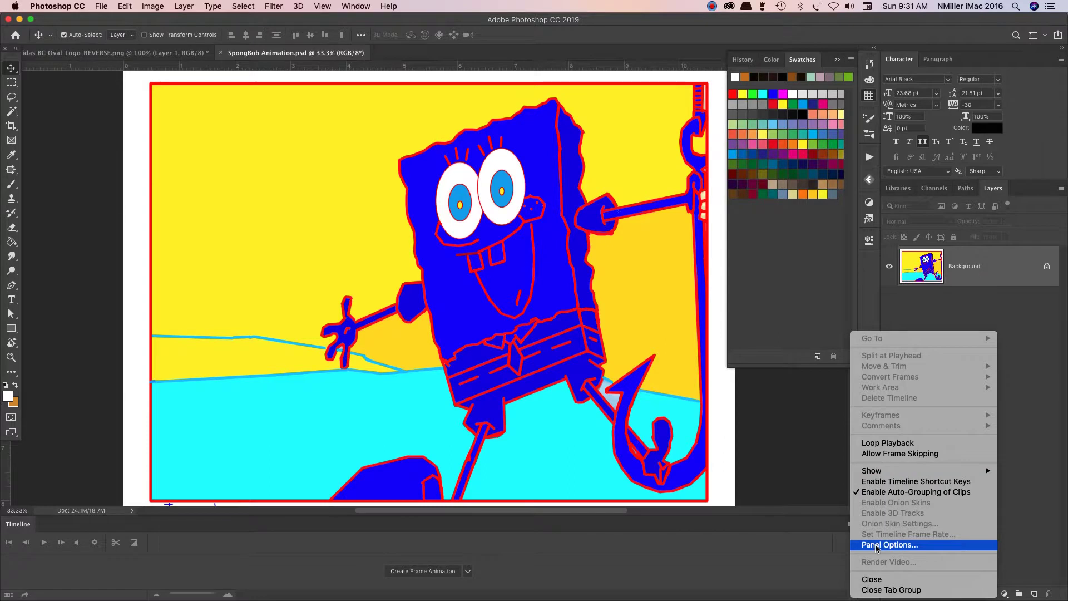
click(587, 560)
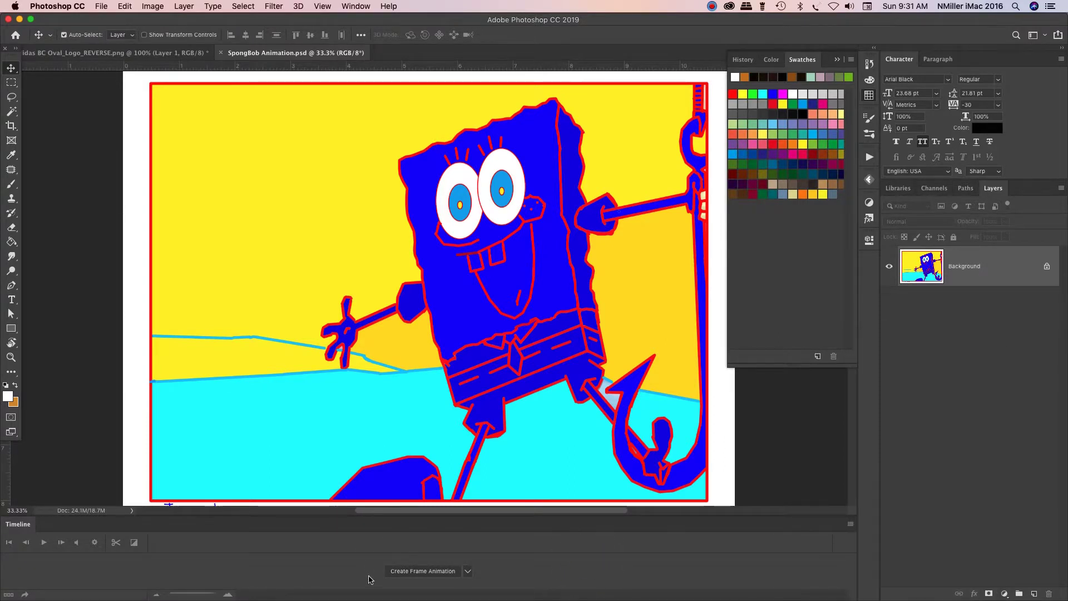
Set the timeline type to frame animation and create the frame animation from the drawing.
click(470, 571)
click(529, 564)
click(471, 571)
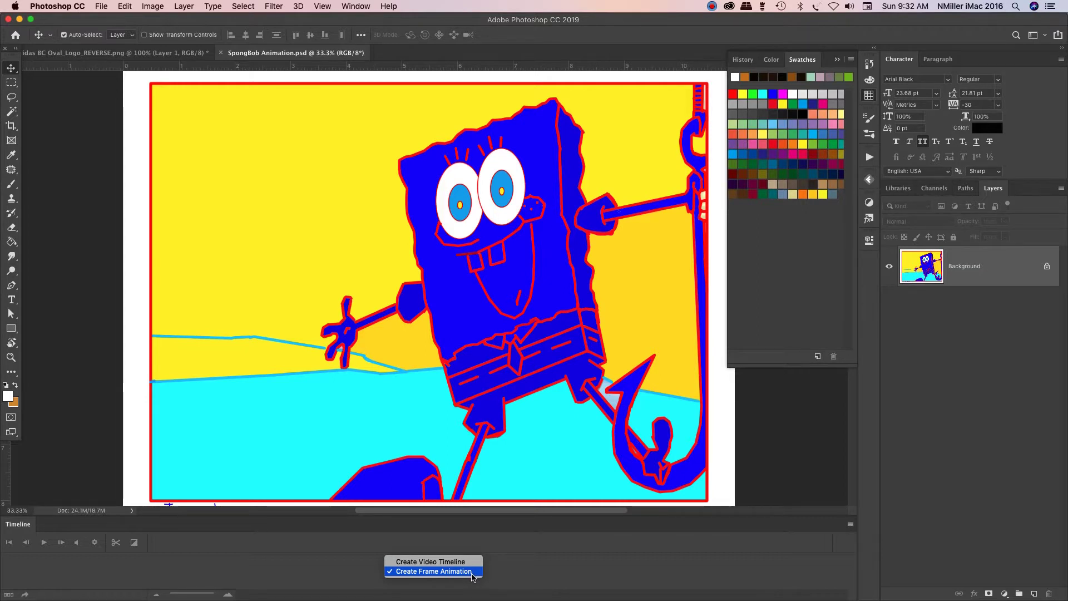
click(473, 576)
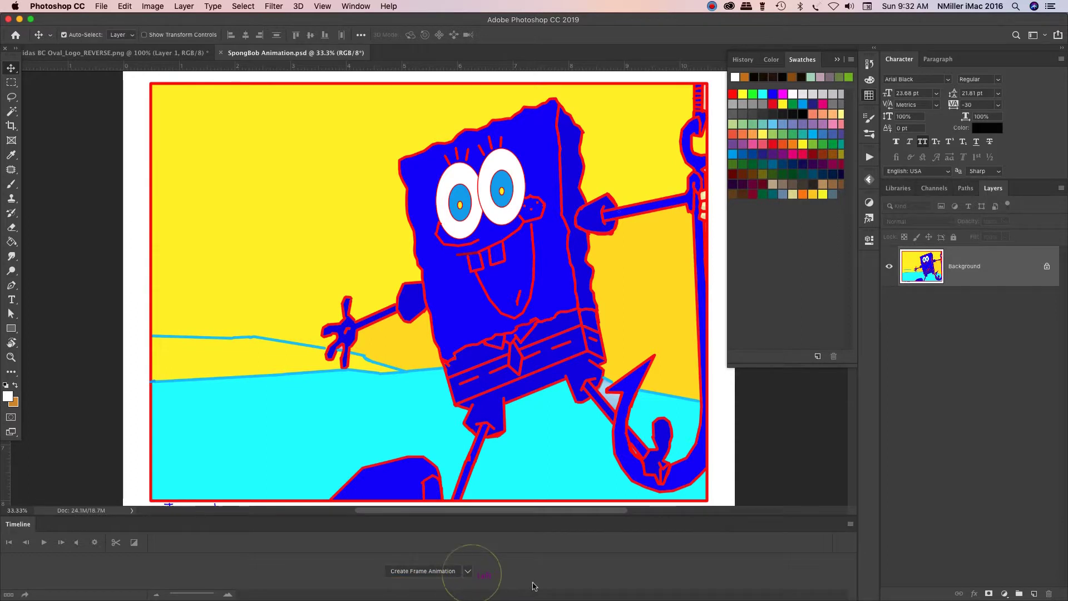
click(429, 573)
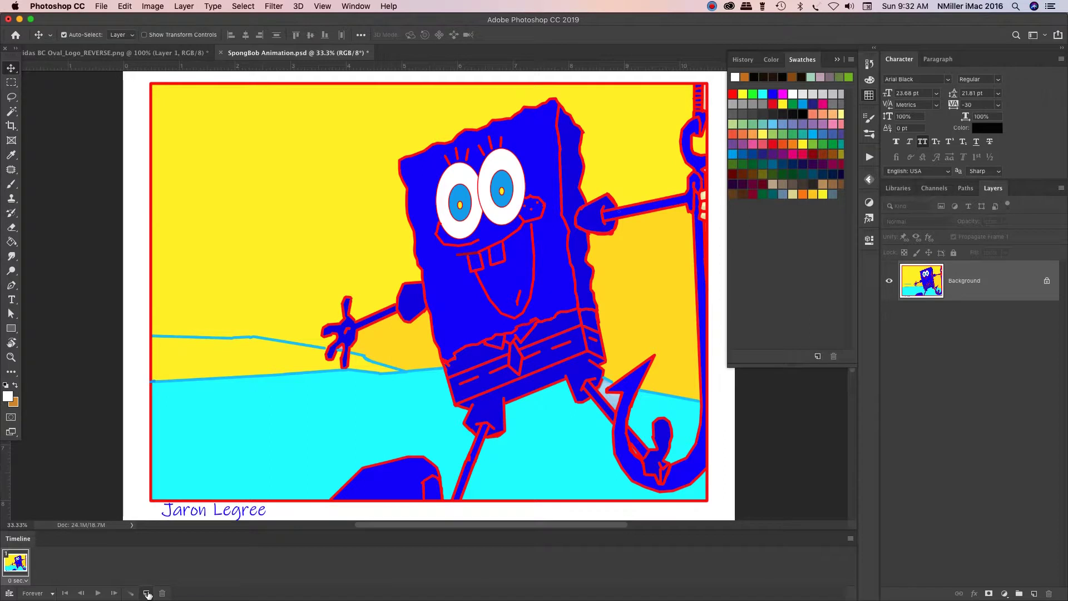
click(24, 581)
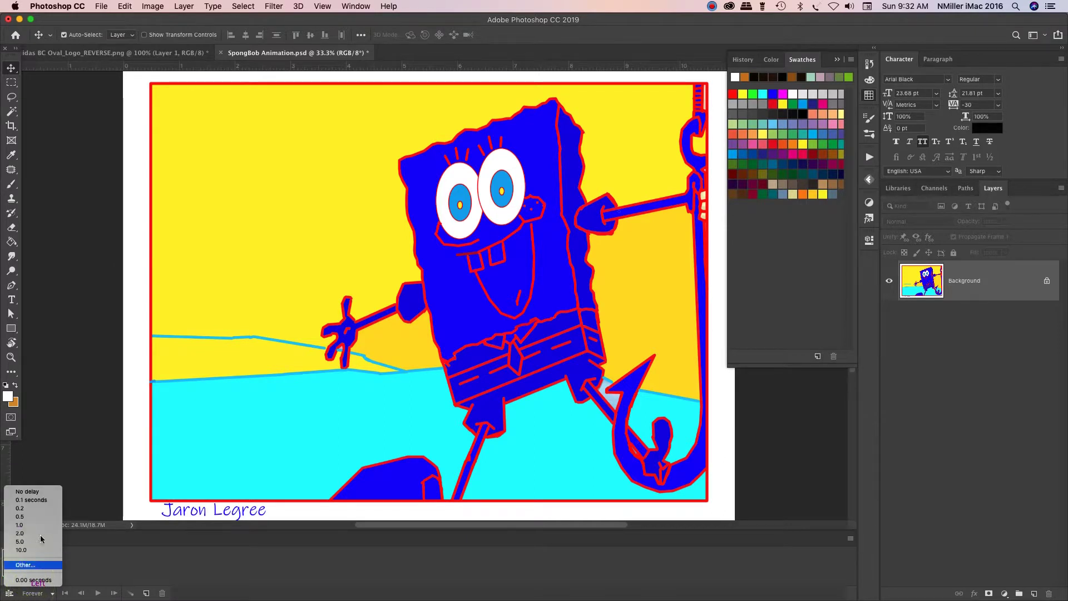
click(150, 554)
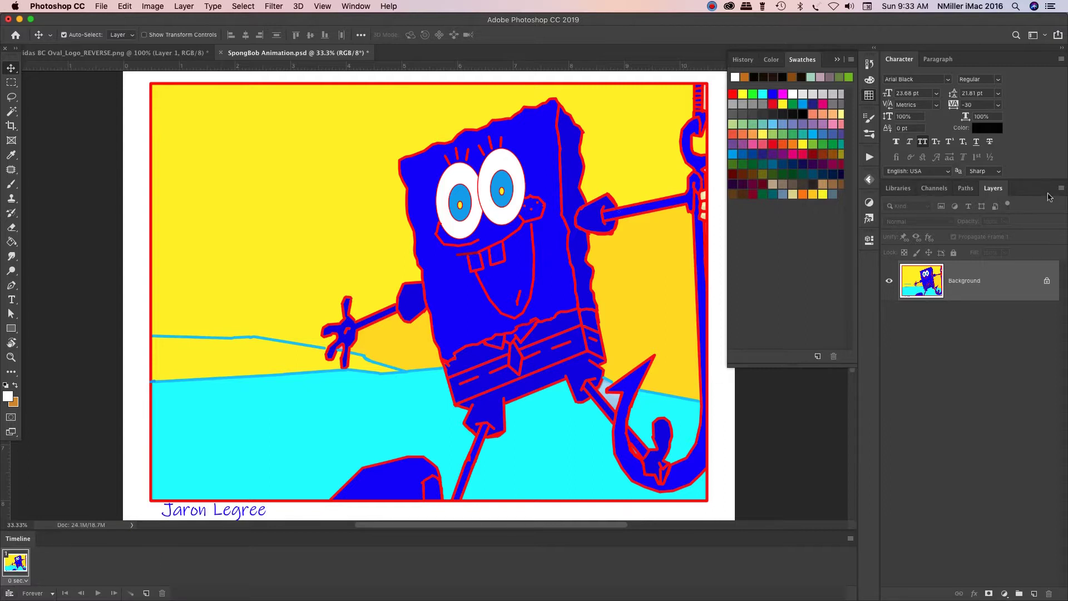
Unlock the Background layer to make it a regular layer and test switching its visibility off and on.
click(890, 281)
click(889, 280)
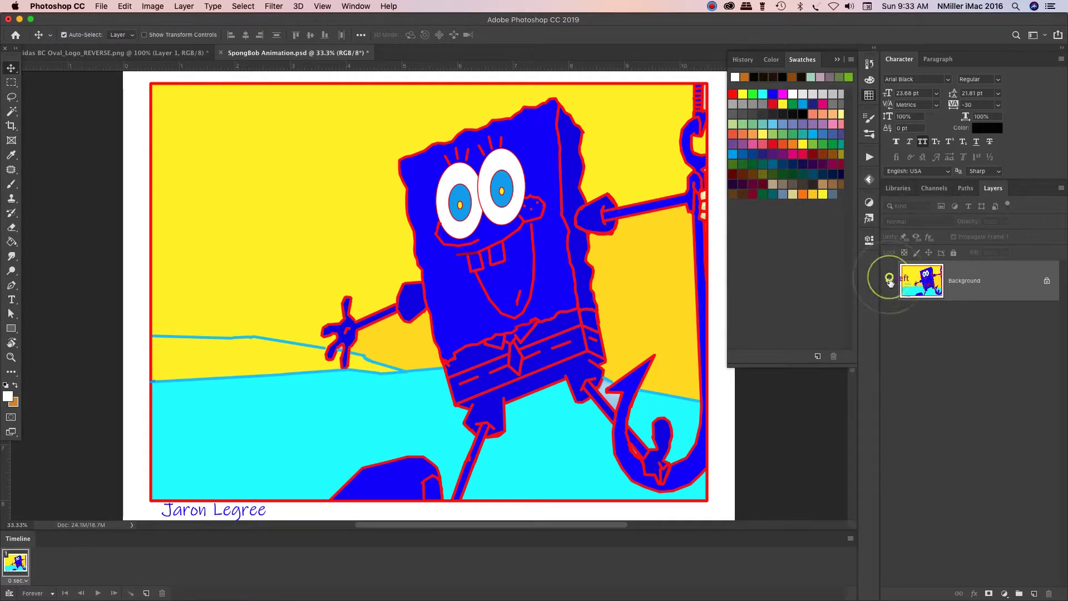
click(1047, 281)
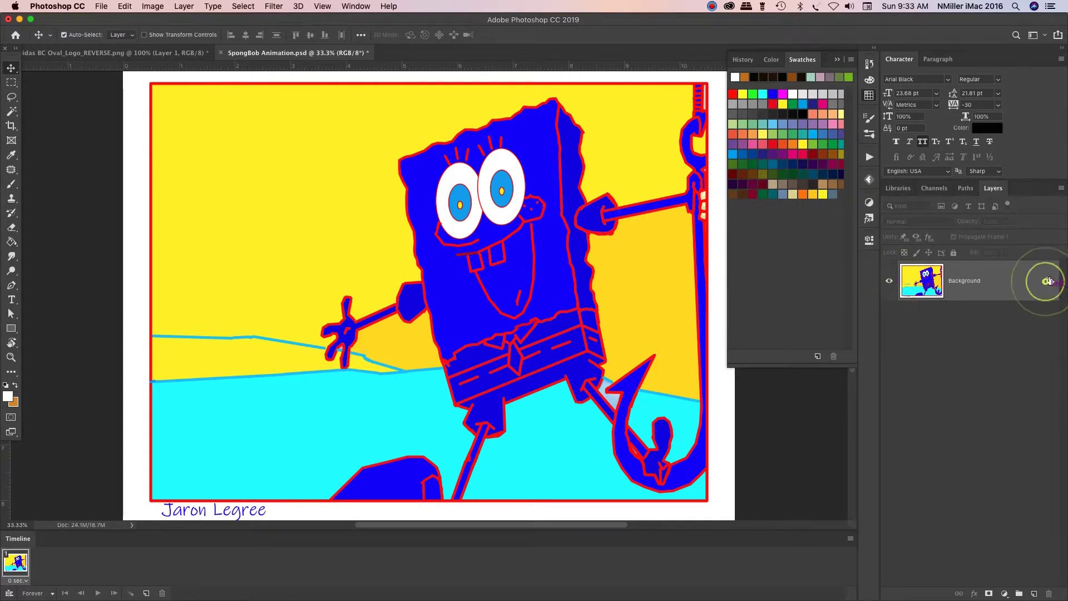
click(889, 281)
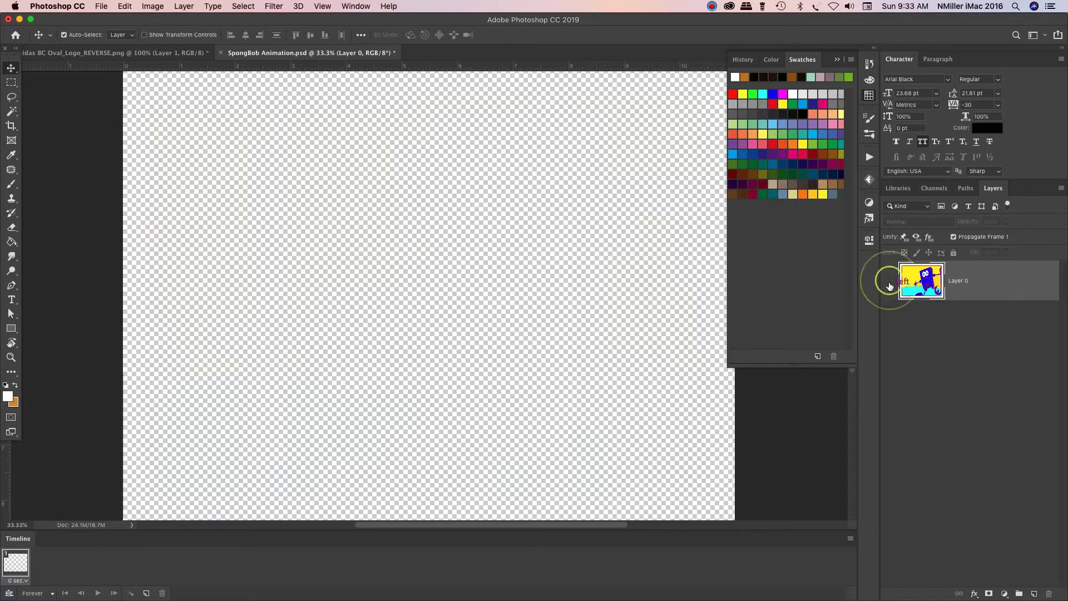
click(888, 282)
click(888, 282)
click(888, 281)
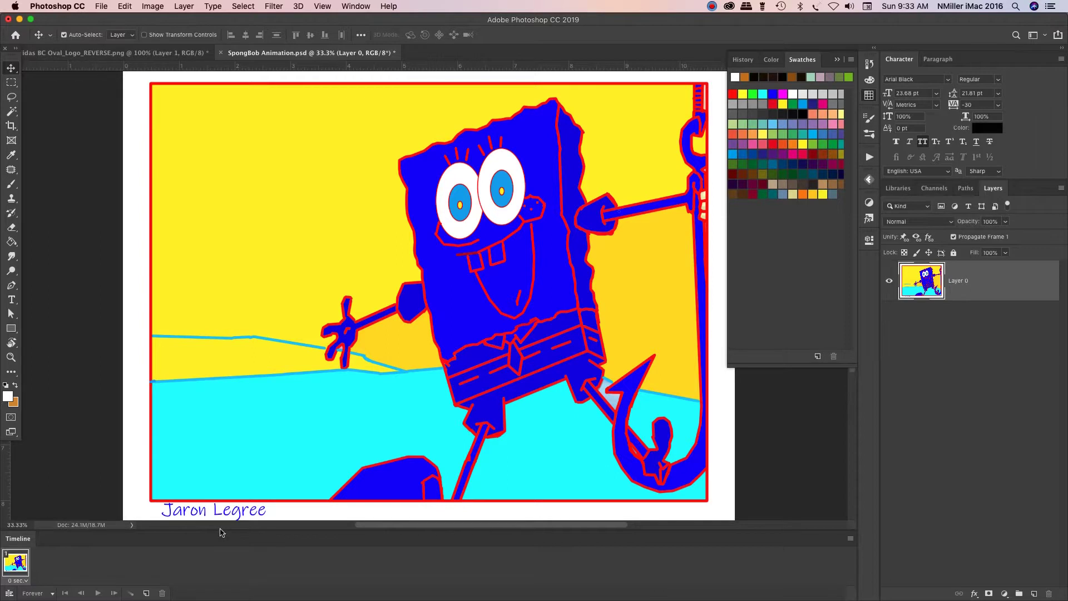
Add a second frame to the animation and toggle the timeline's Create New Layer for Each New Frame option.
click(146, 593)
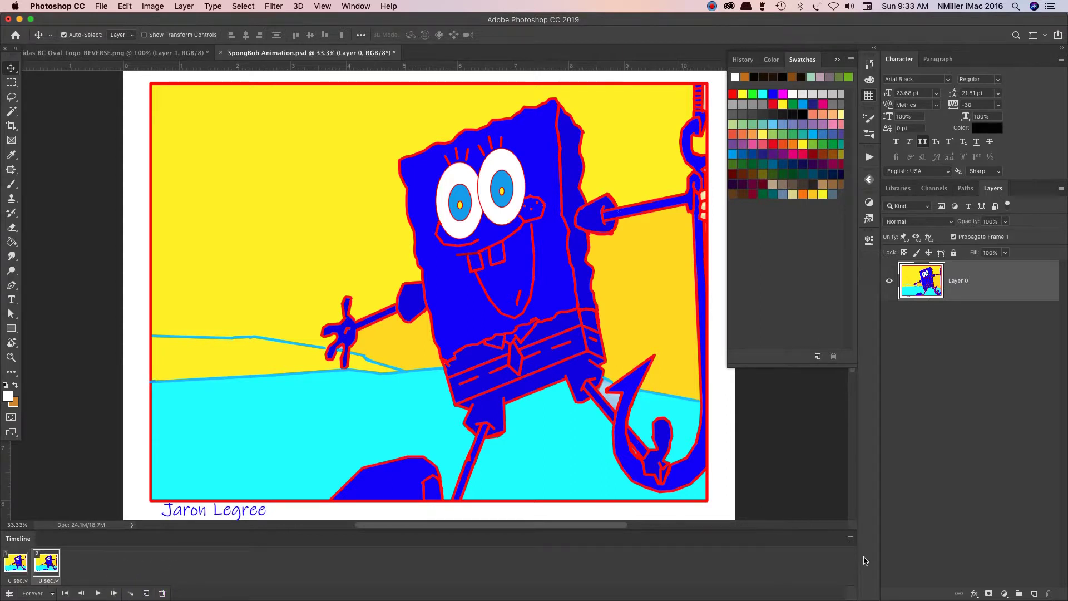
click(851, 542)
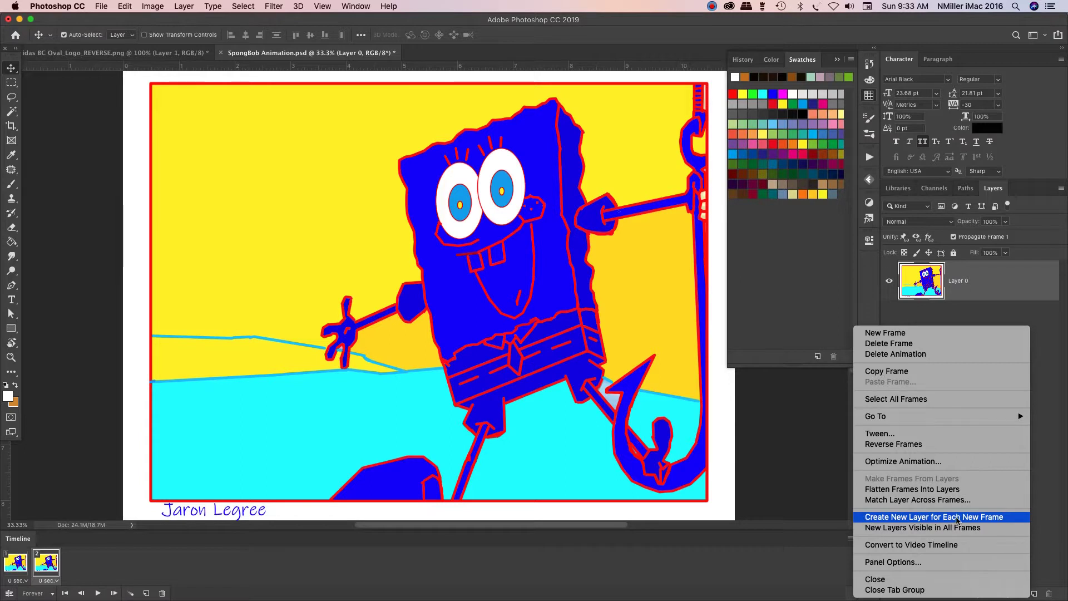
click(861, 520)
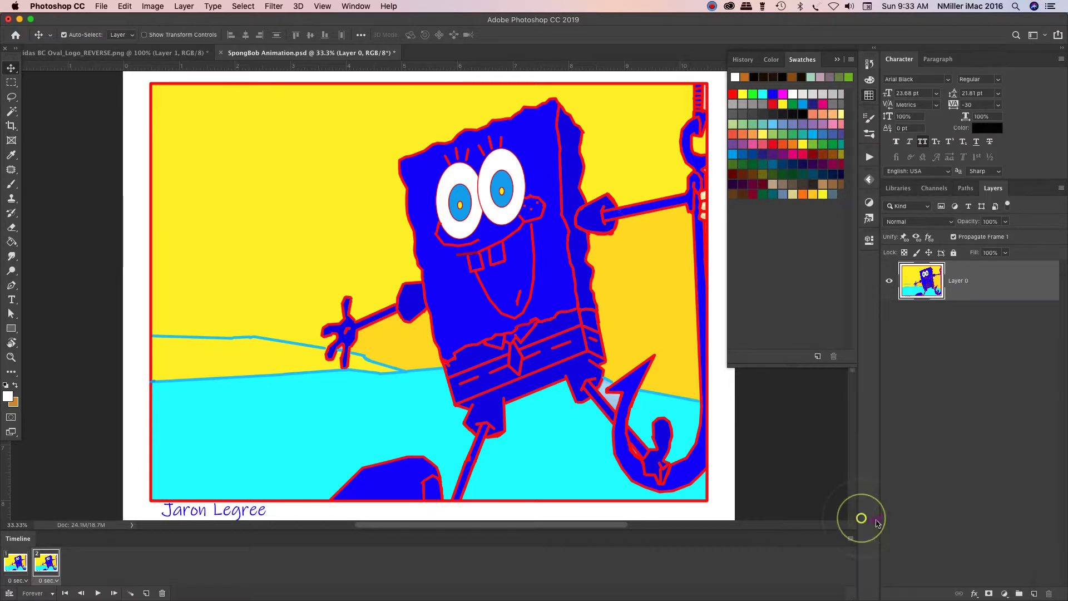
click(849, 538)
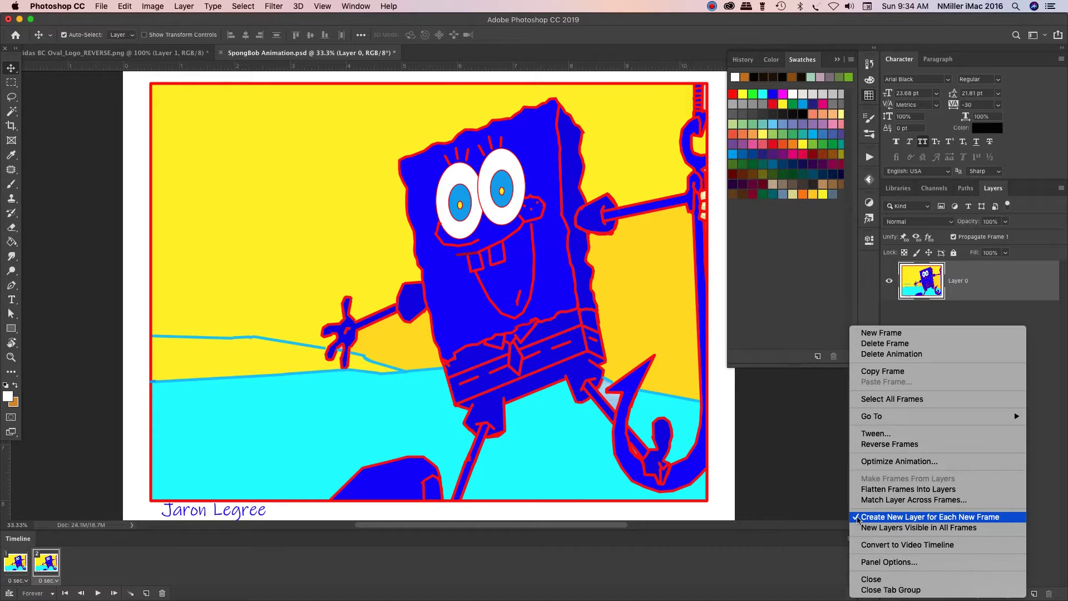
click(857, 519)
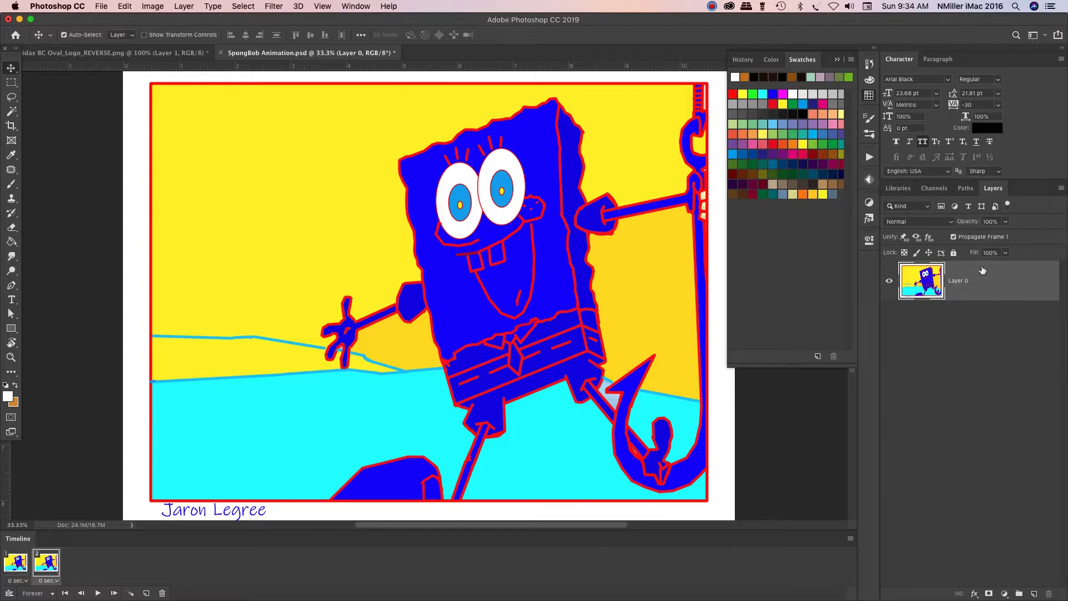
Duplicate Layer 0 and hide the original layer in the second frame.
right_click(1012, 285)
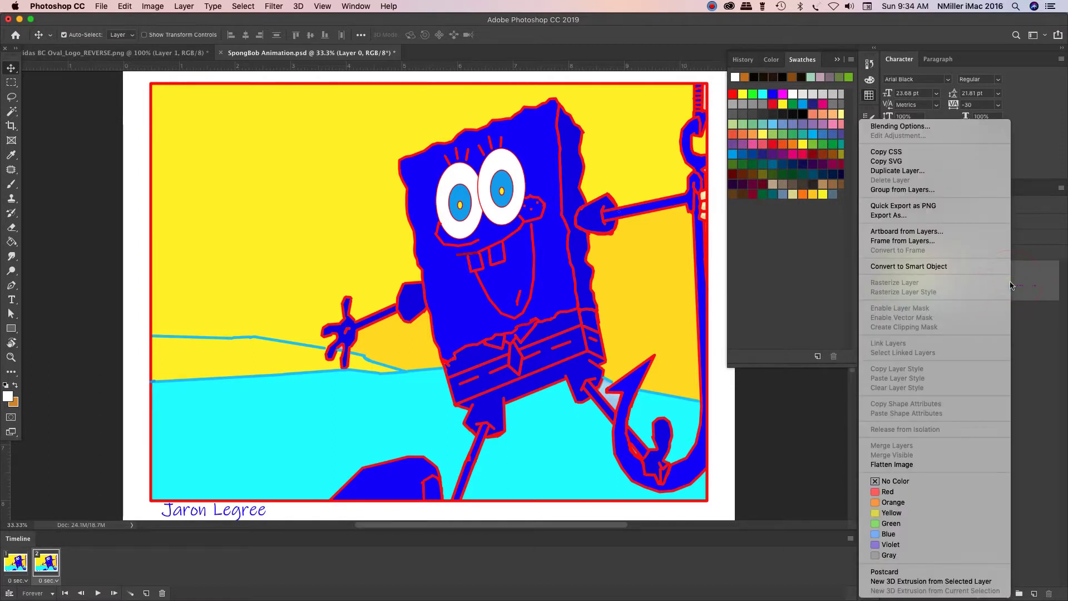
click(1051, 282)
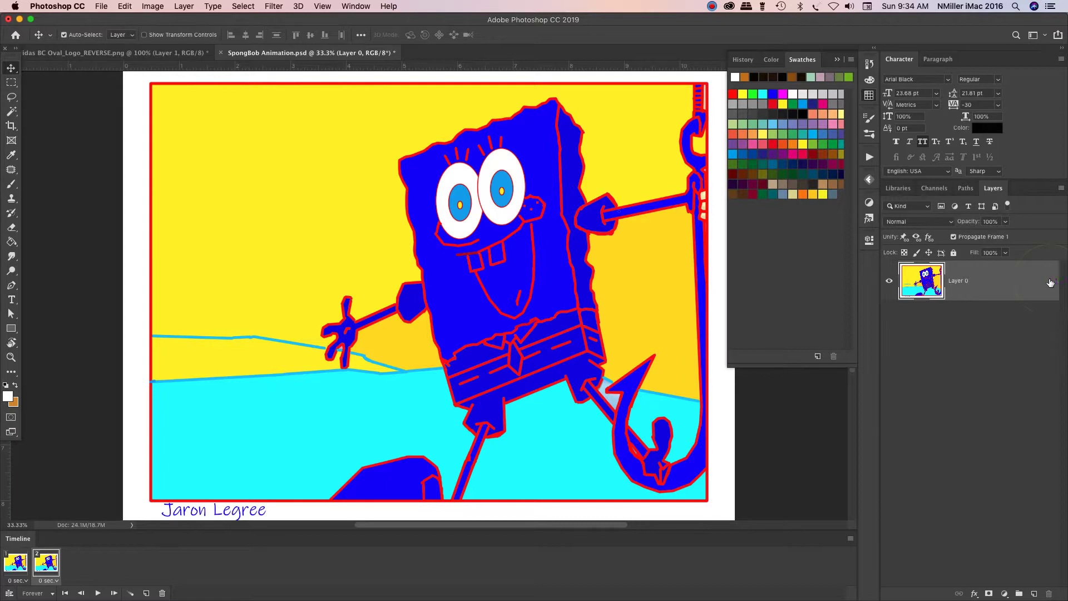
key(super+j)
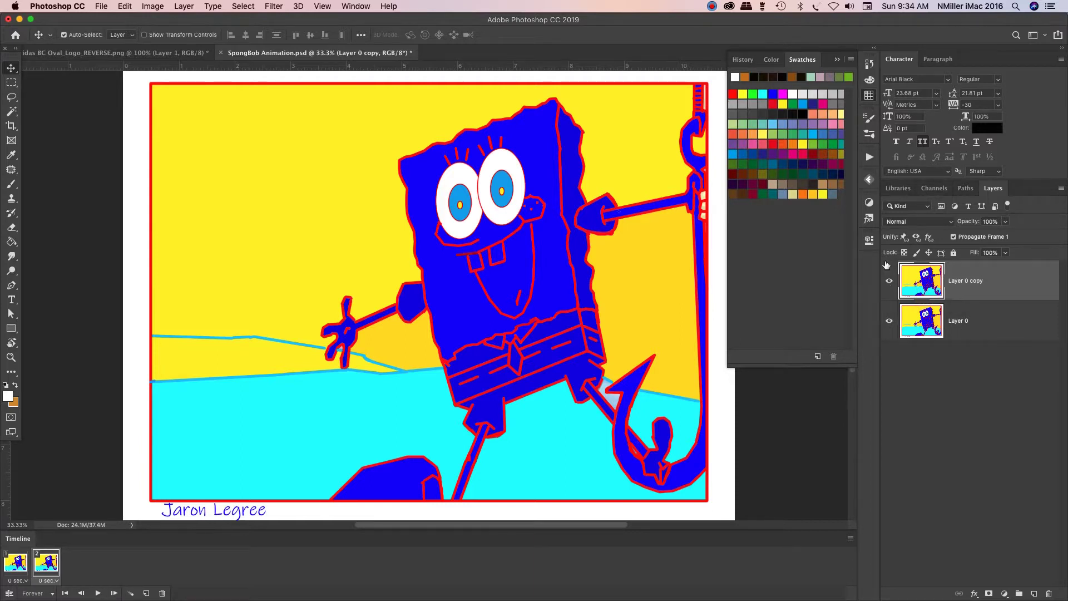
click(888, 320)
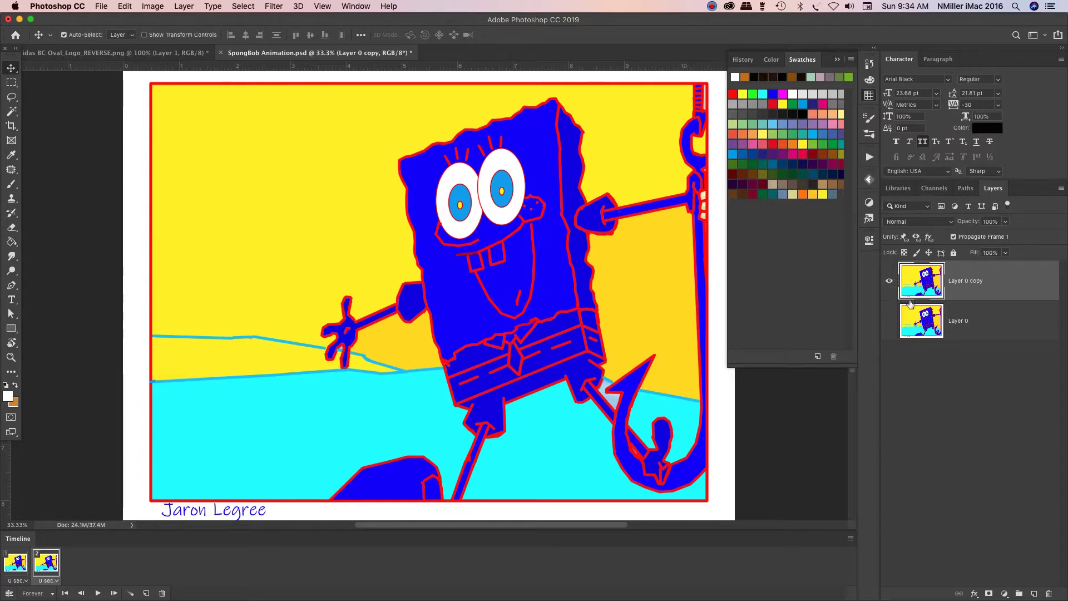
Select the first animation frame and rename its visible layer, Layer 0, as 1.
click(14, 563)
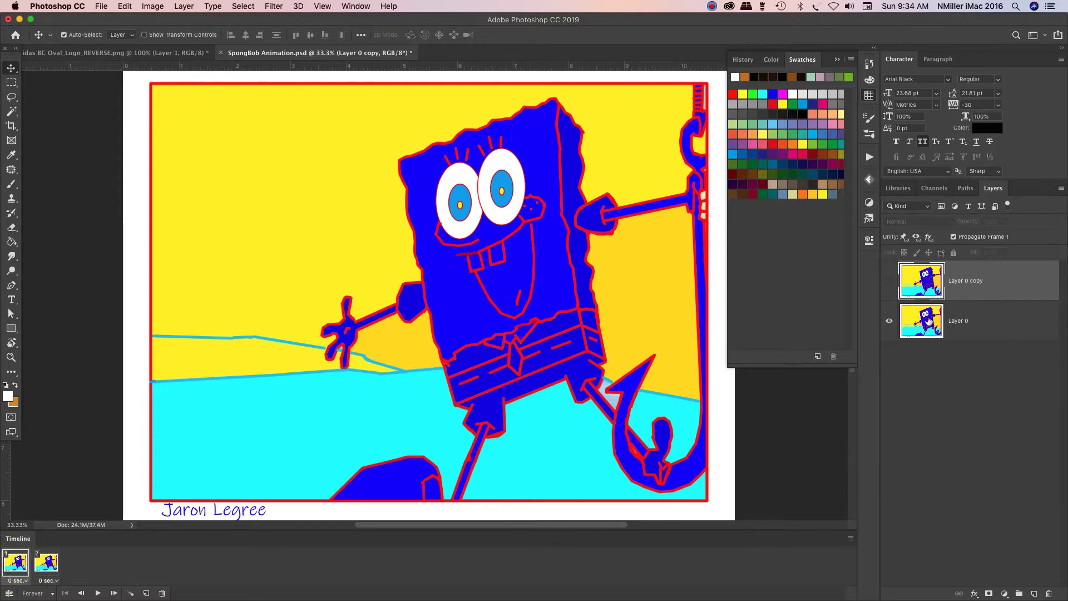
click(918, 322)
double_click(958, 321)
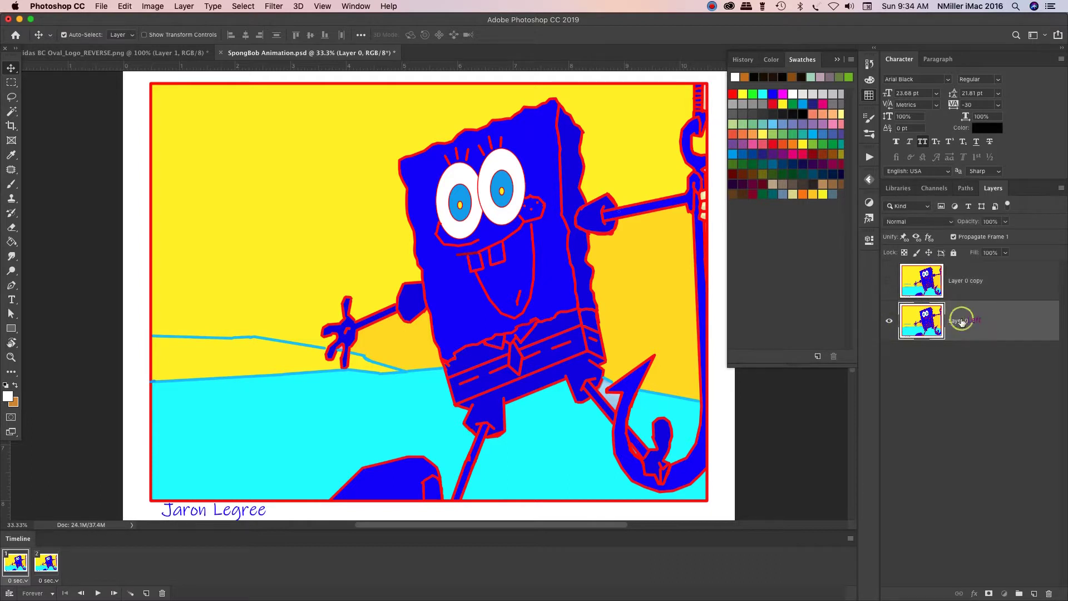
text(Left)
key(Return)
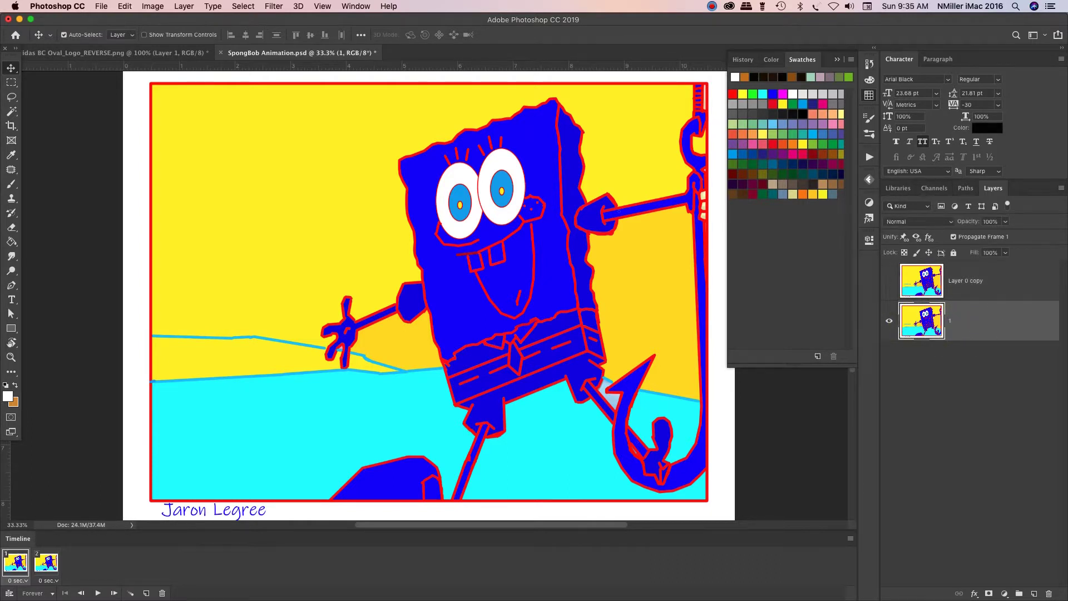
Select the second animation frame and rename Layer 0 copy as 2, keeping that layer active.
click(46, 563)
double_click(967, 281)
click(967, 280)
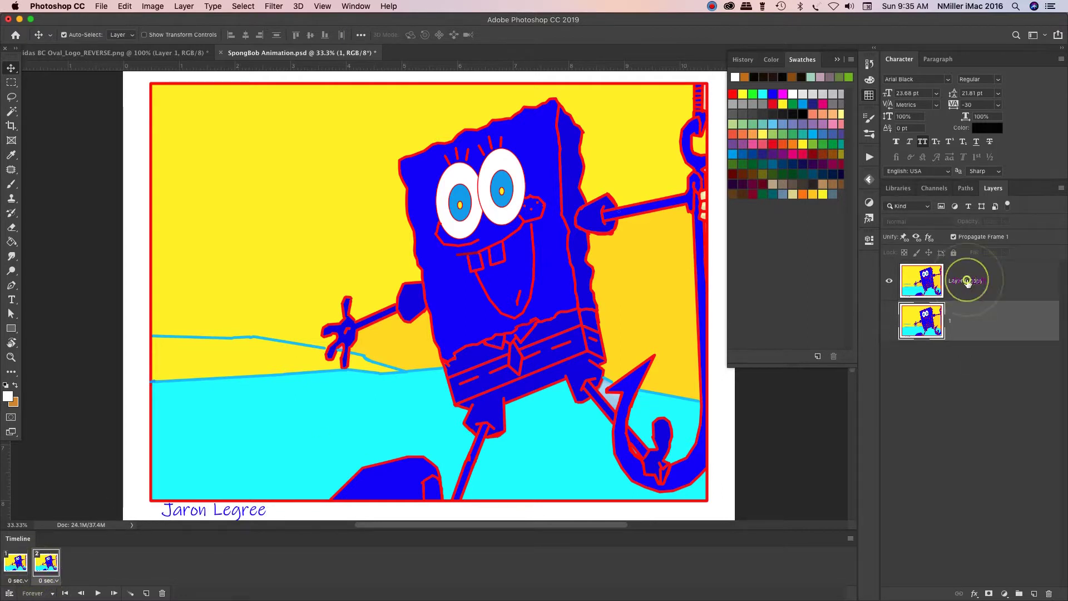
click(970, 277)
click(978, 278)
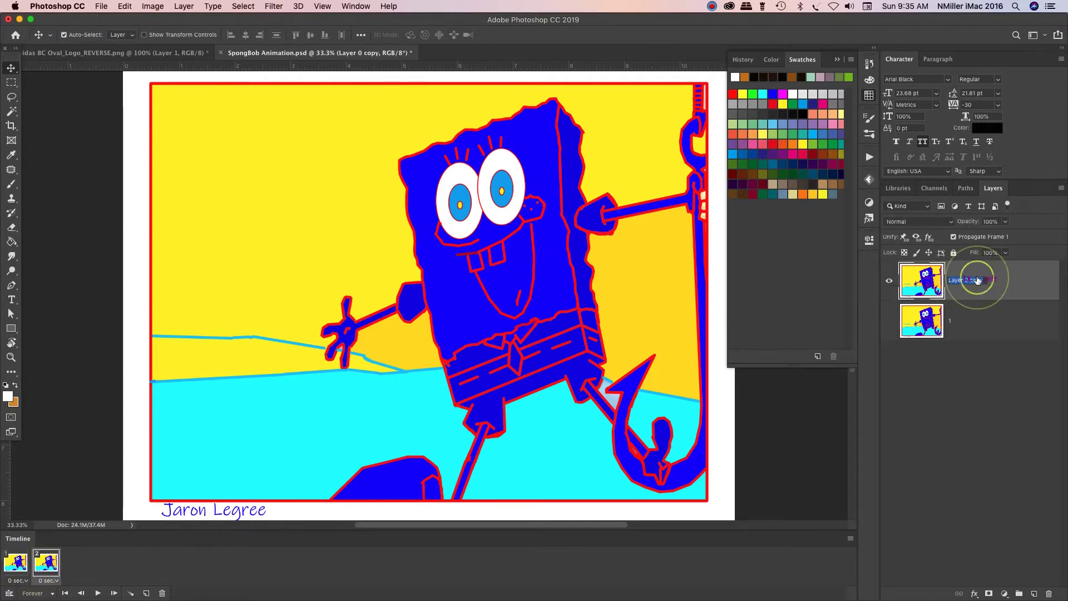
text(2)
click(995, 320)
click(993, 283)
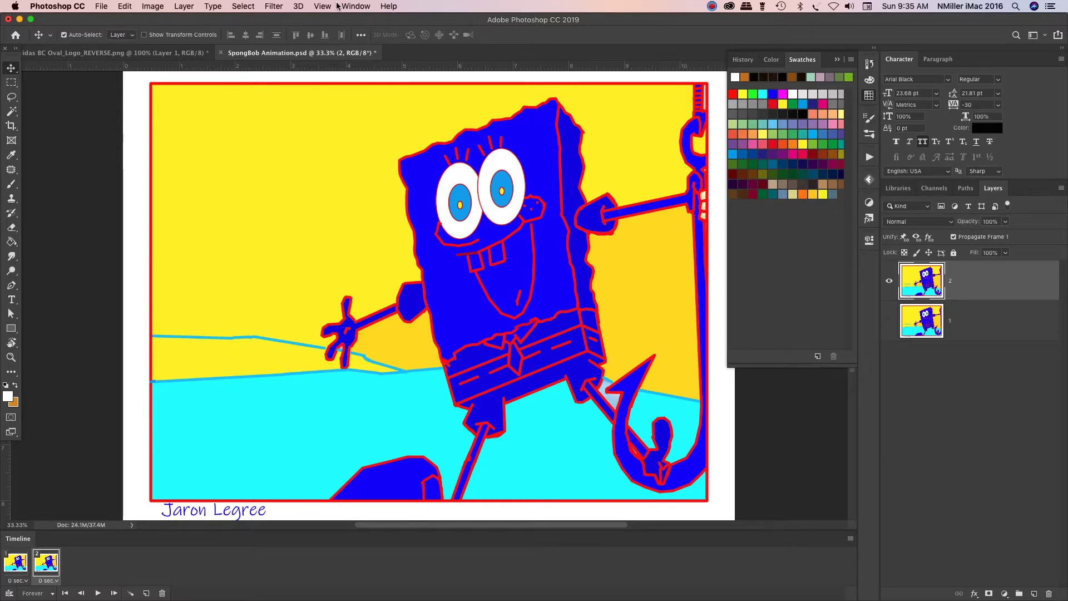
Set the foreground color to the teal 6ae1d4 and choose the Paint Bucket tool.
click(355, 7)
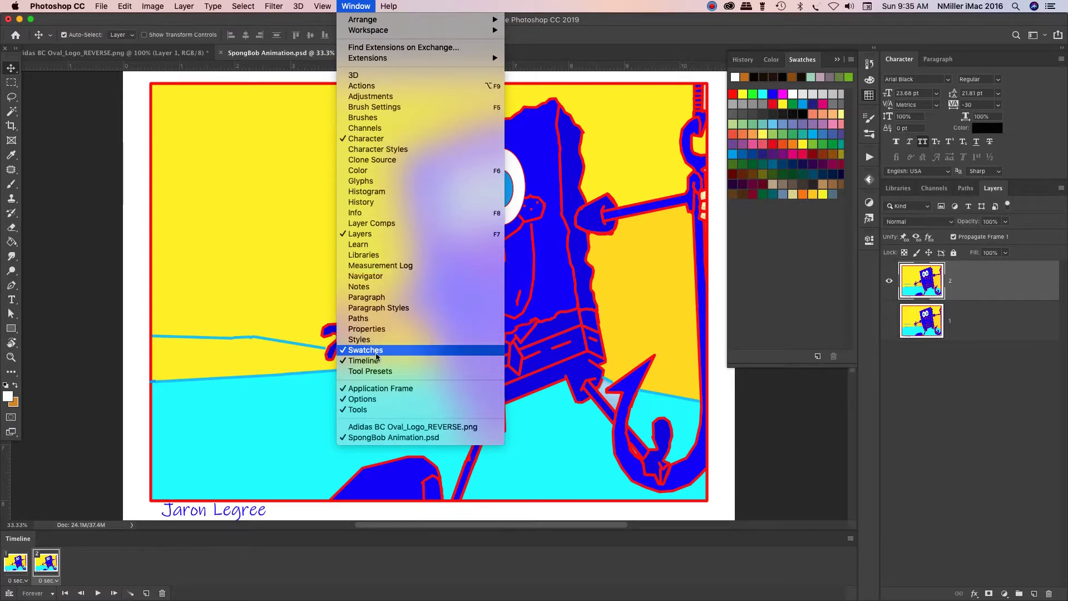
click(766, 229)
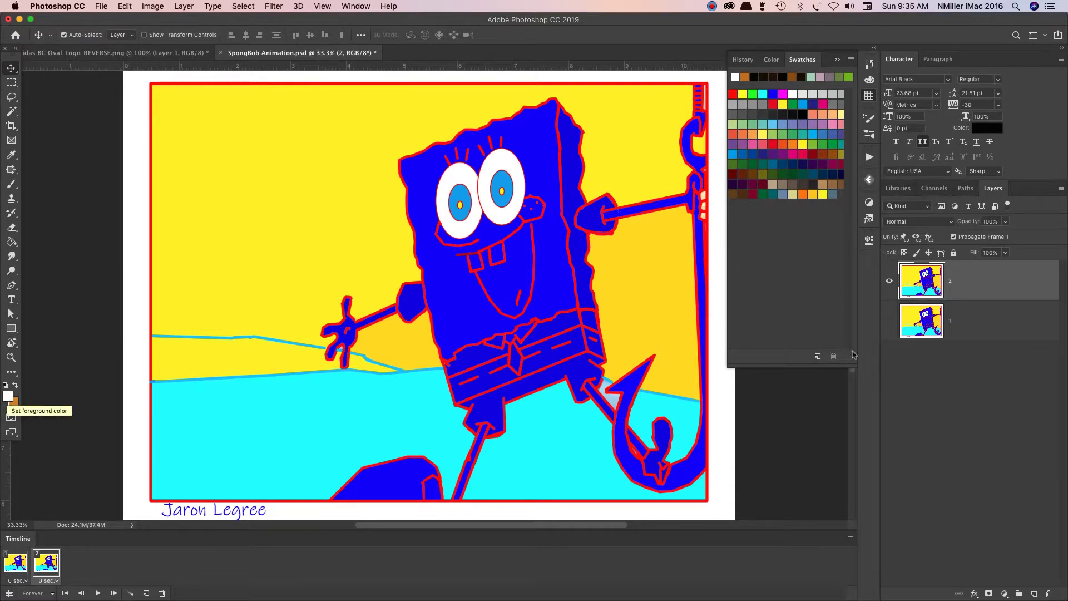
click(8, 396)
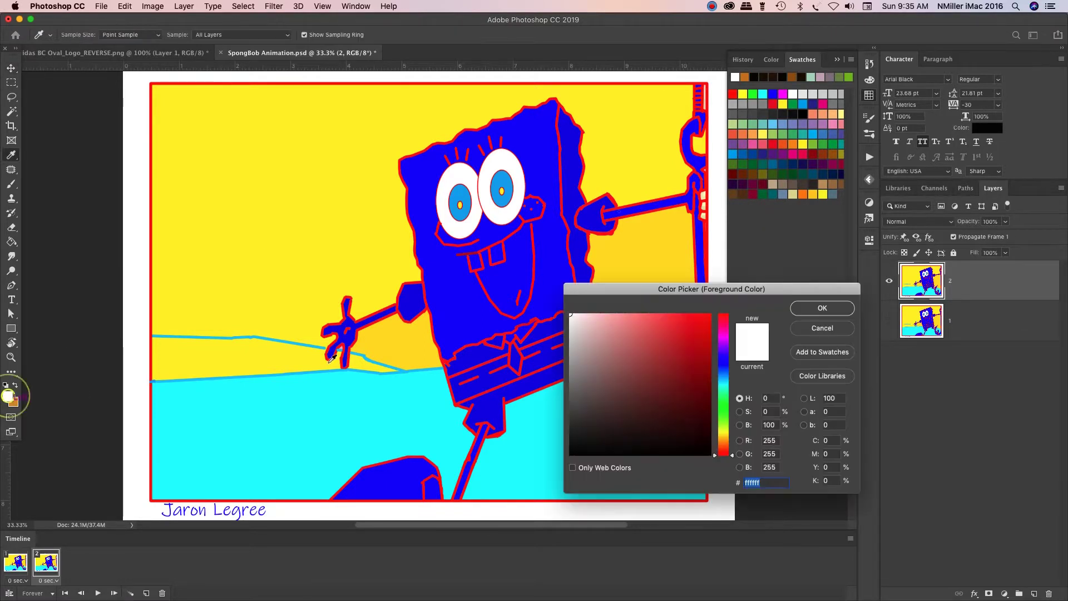
click(654, 356)
text(ff0000)
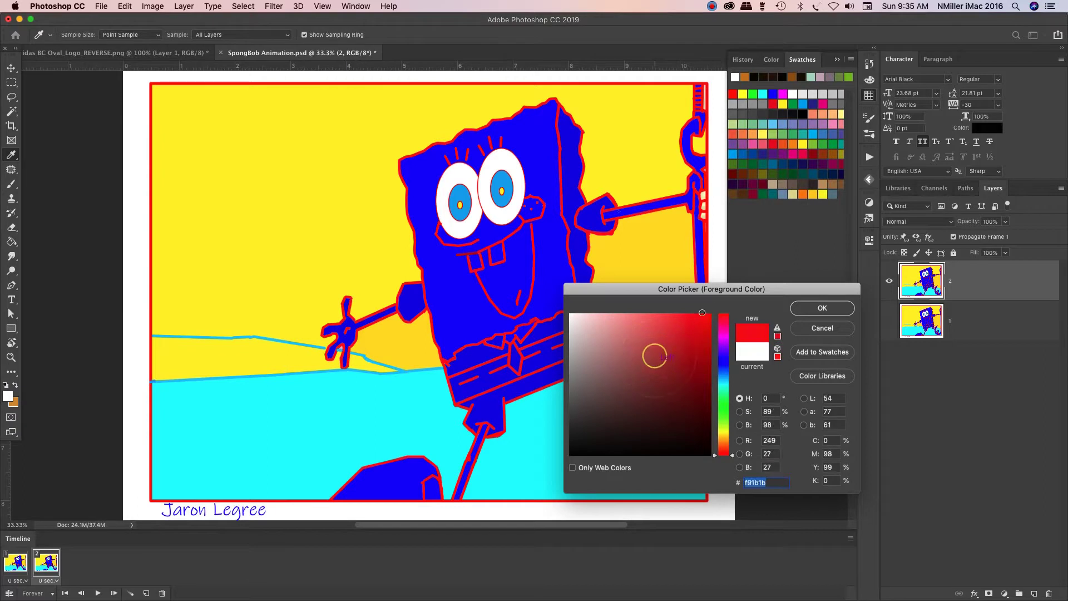
mouse_move(732, 461)
mouse_down()
mouse_move(731, 379)
mouse_move(729, 404)
mouse_move(731, 389)
mouse_up()
click(644, 330)
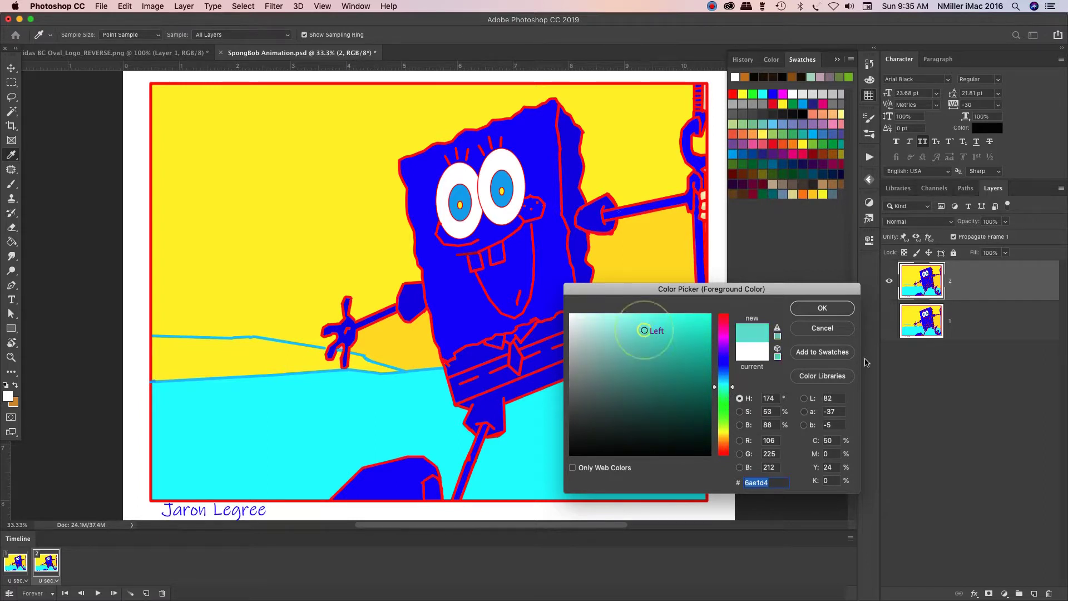
click(830, 309)
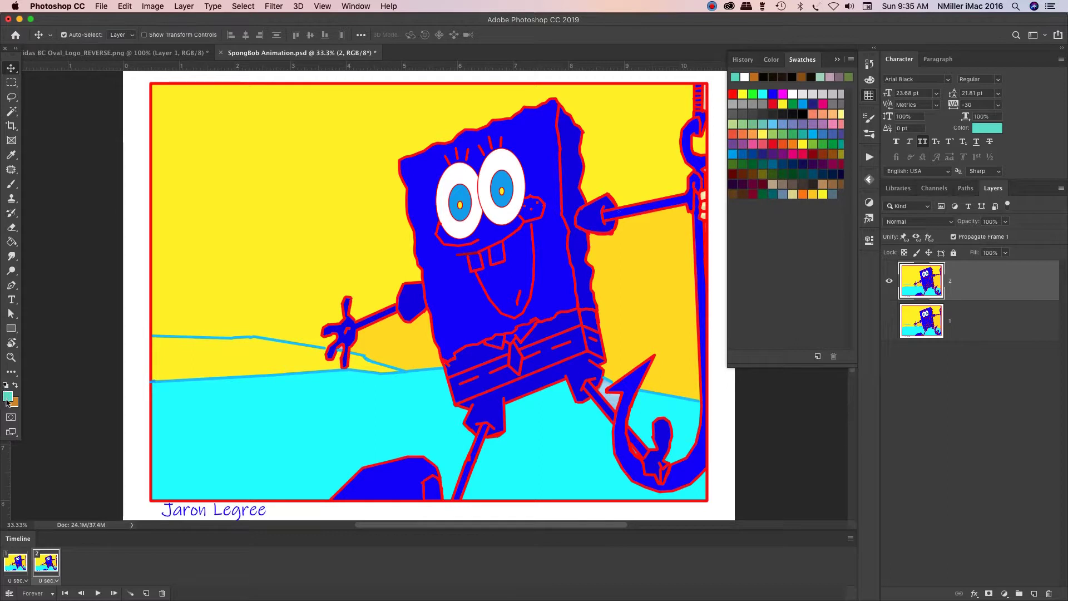
click(11, 242)
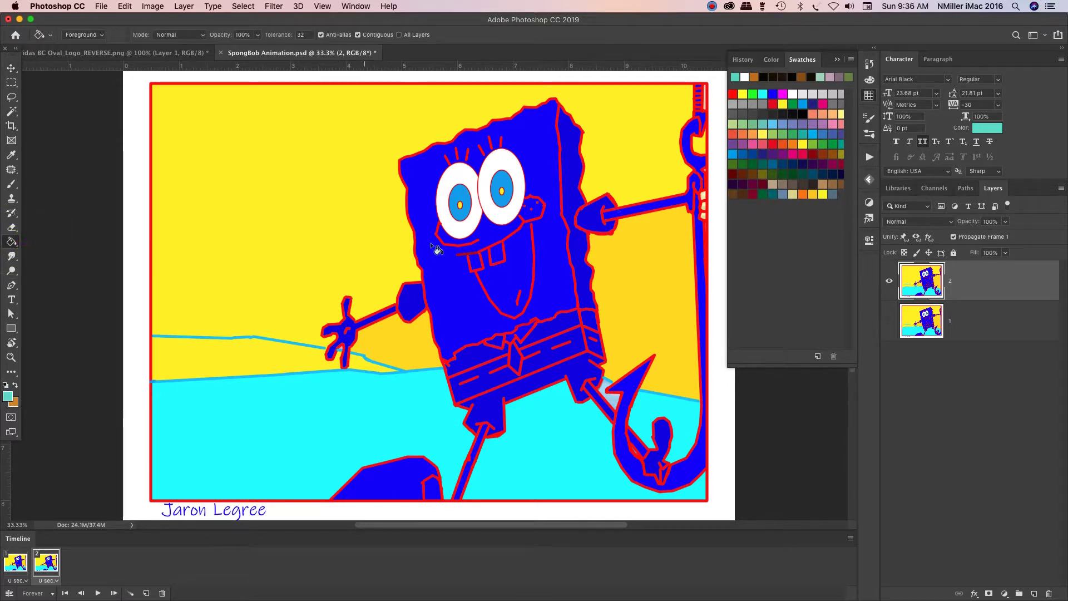
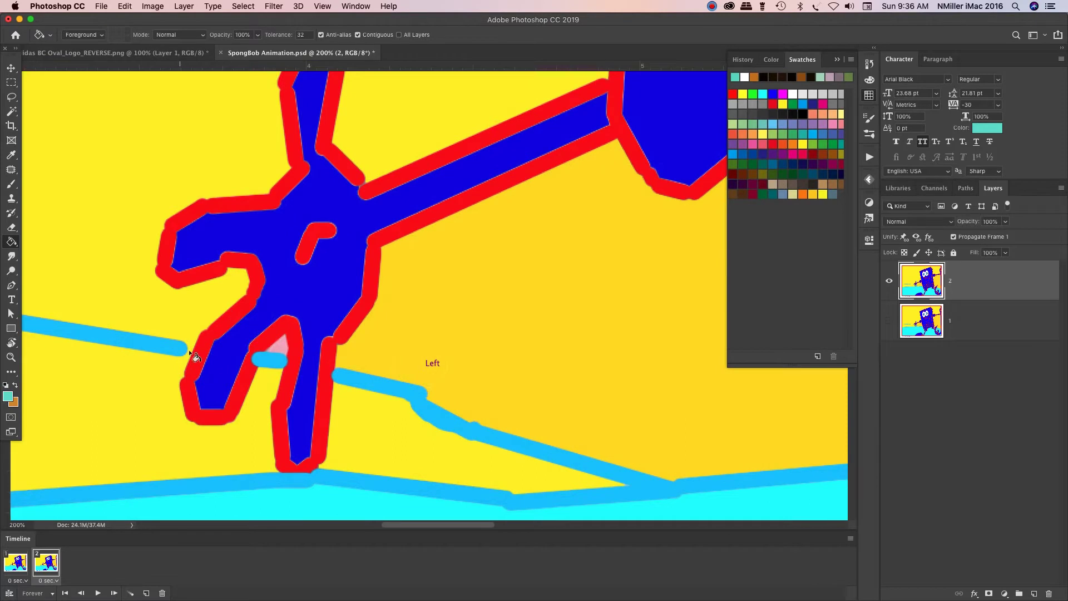
Sample the horizon line's light blue as the foreground color and choose the first brush in General Brushes for the Brush tool.
key(i)
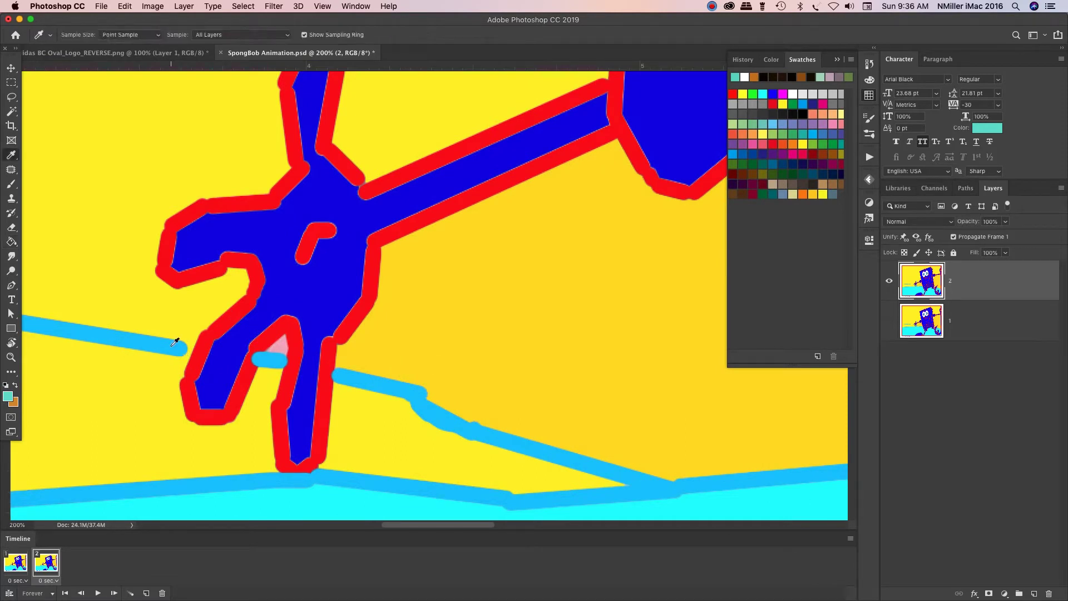
click(172, 345)
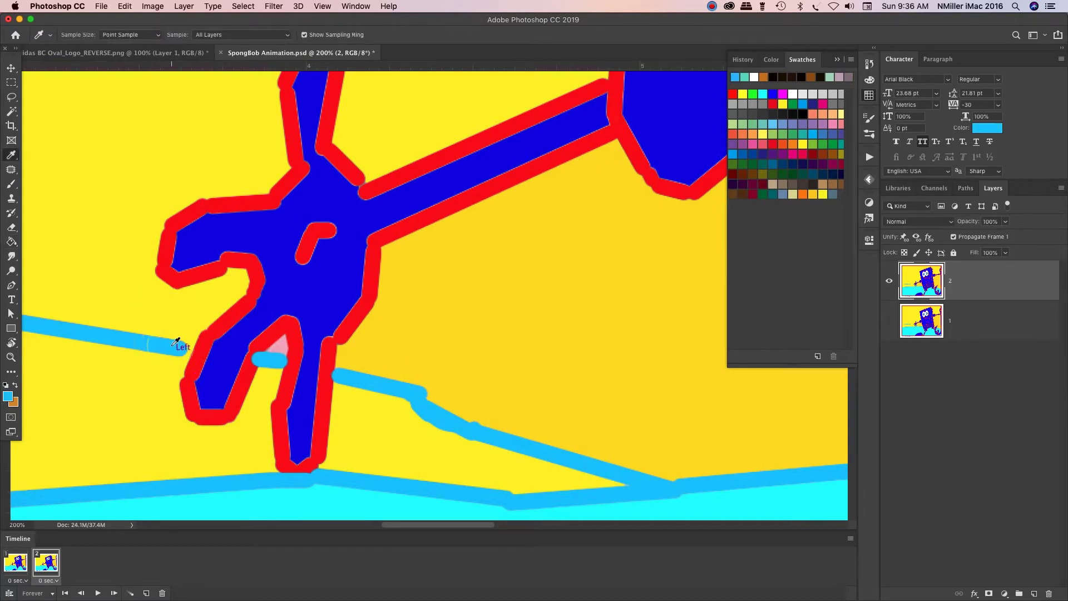
key(b)
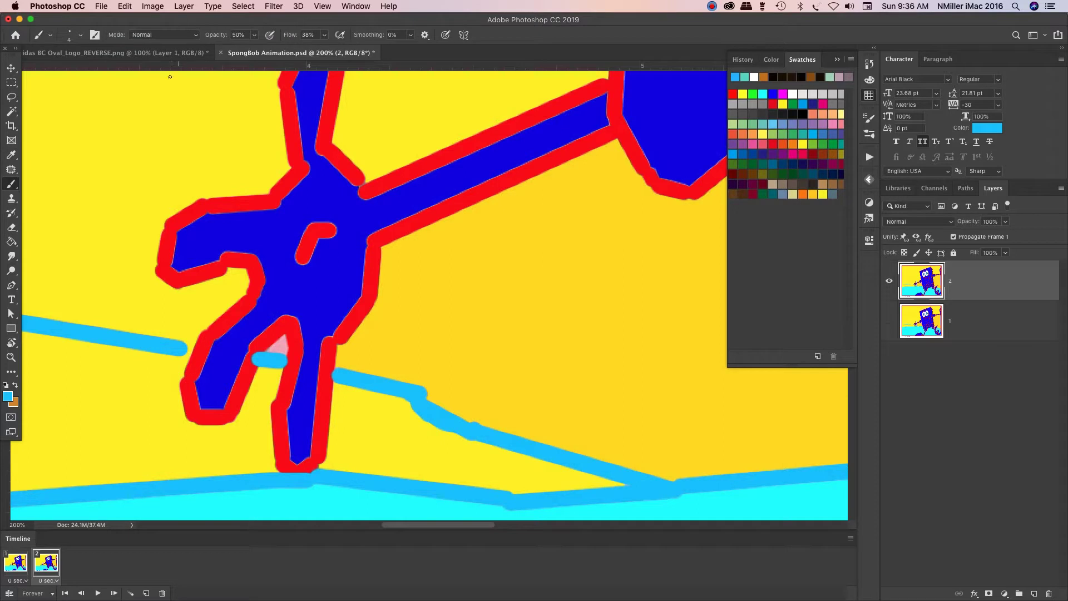
click(82, 38)
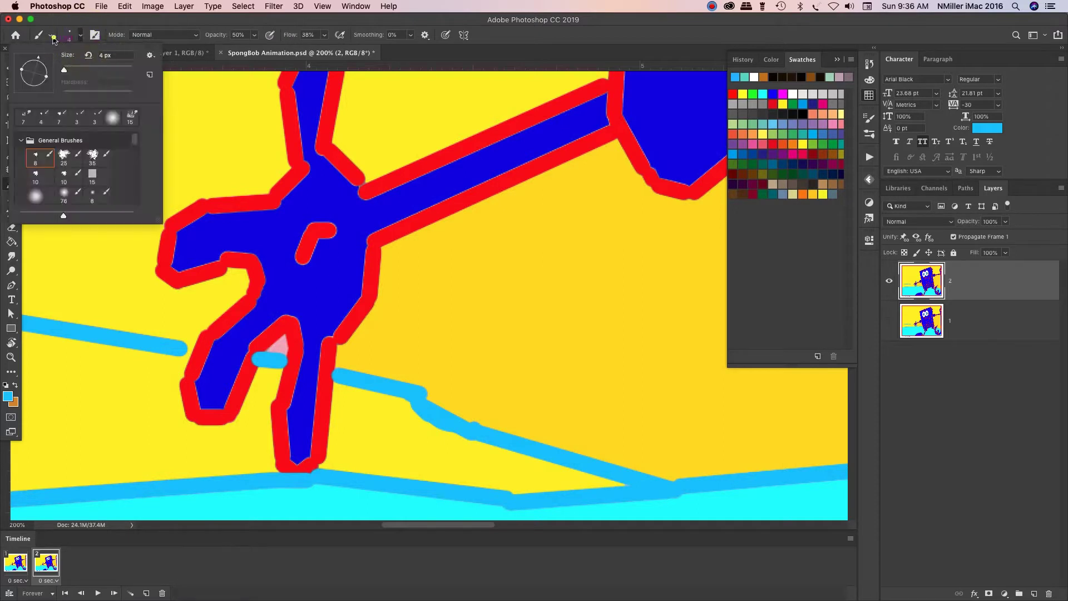
click(50, 35)
click(144, 67)
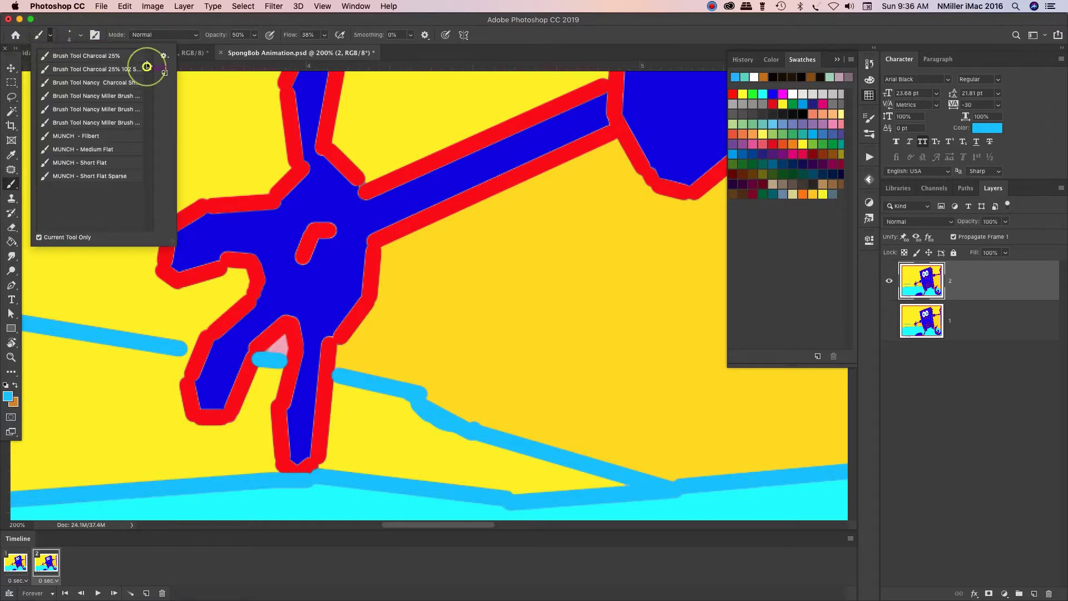
click(83, 36)
click(83, 35)
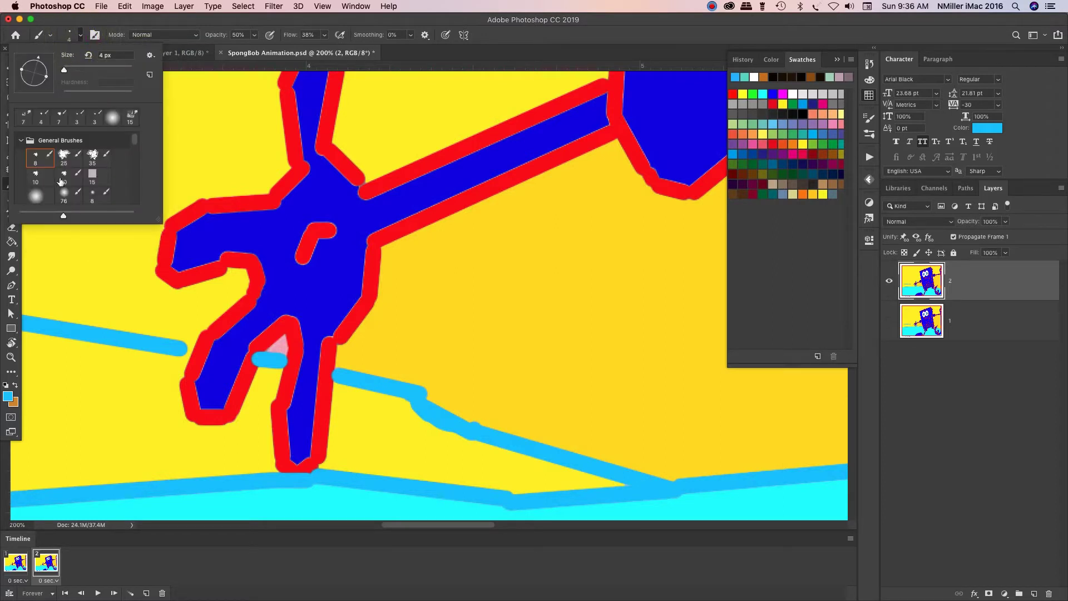
drag(136, 144, 135, 148)
click(35, 162)
Set the brush opacity to 100% and paint over the gap between the blue horizon line and the outstretched hand.
click(188, 349)
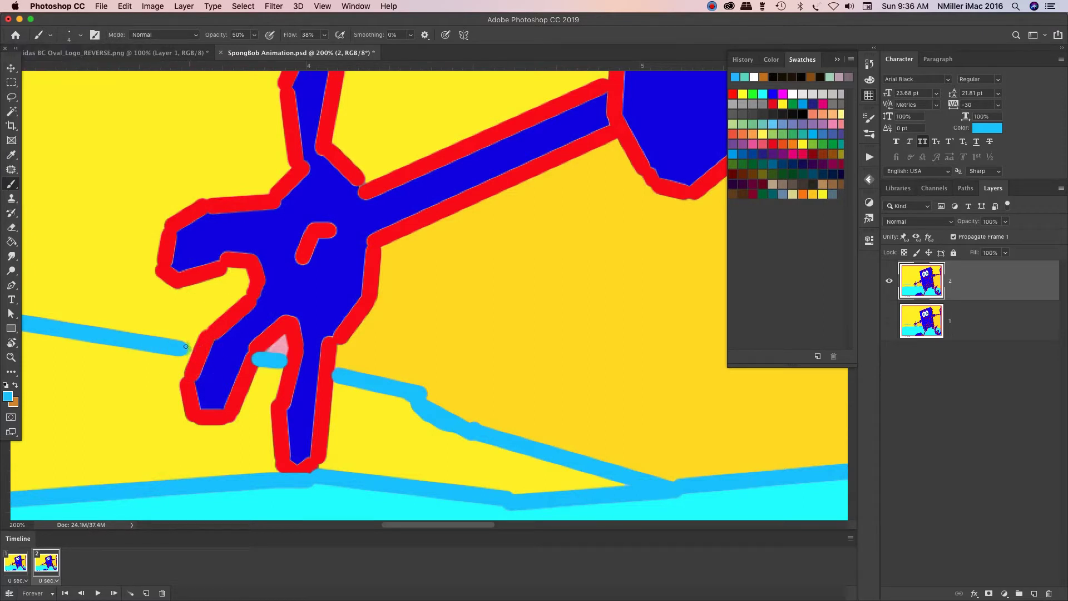
click(253, 35)
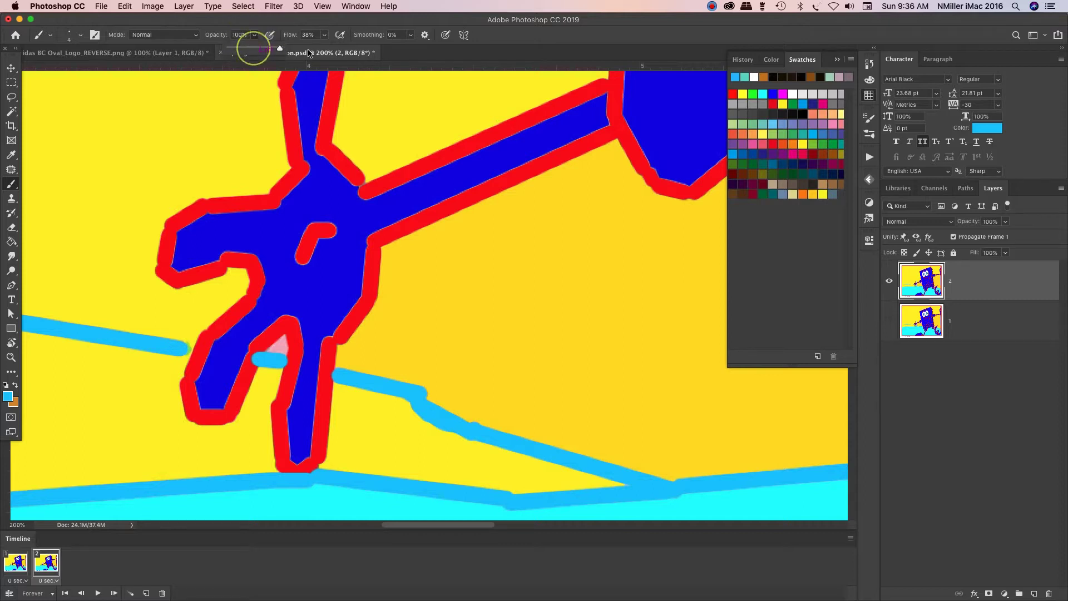
drag(253, 47, 280, 49)
click(190, 347)
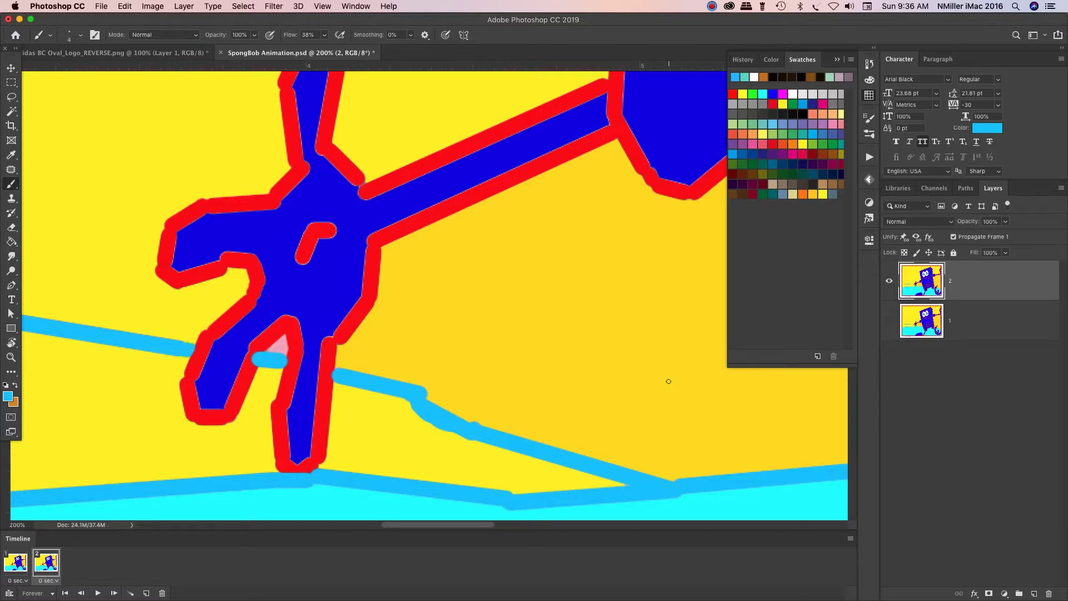
Set the foreground color to the pale green 88e6ca.
key(super+0)
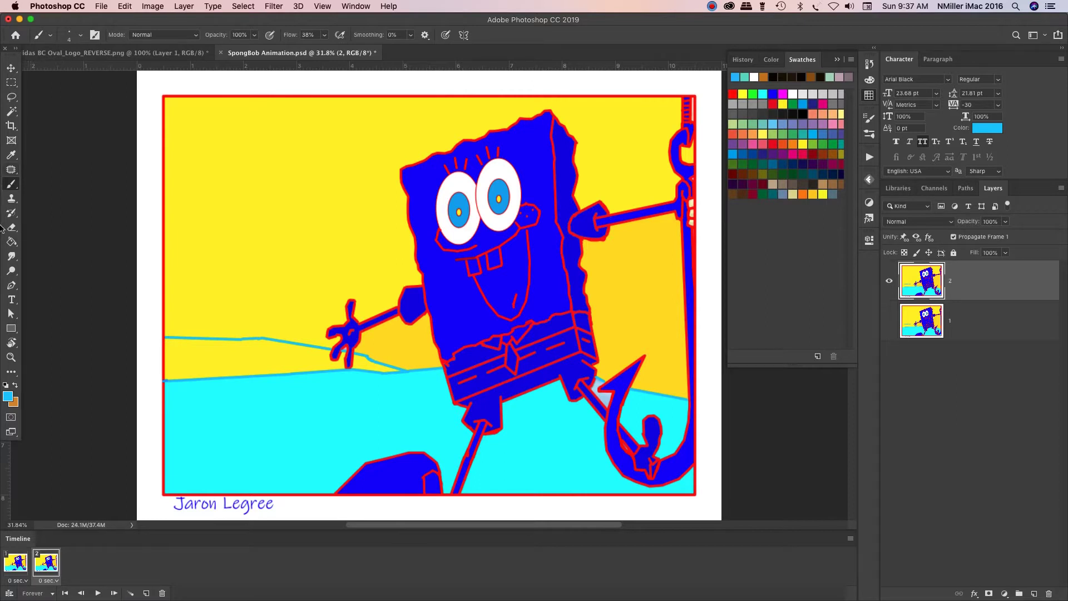
click(8, 396)
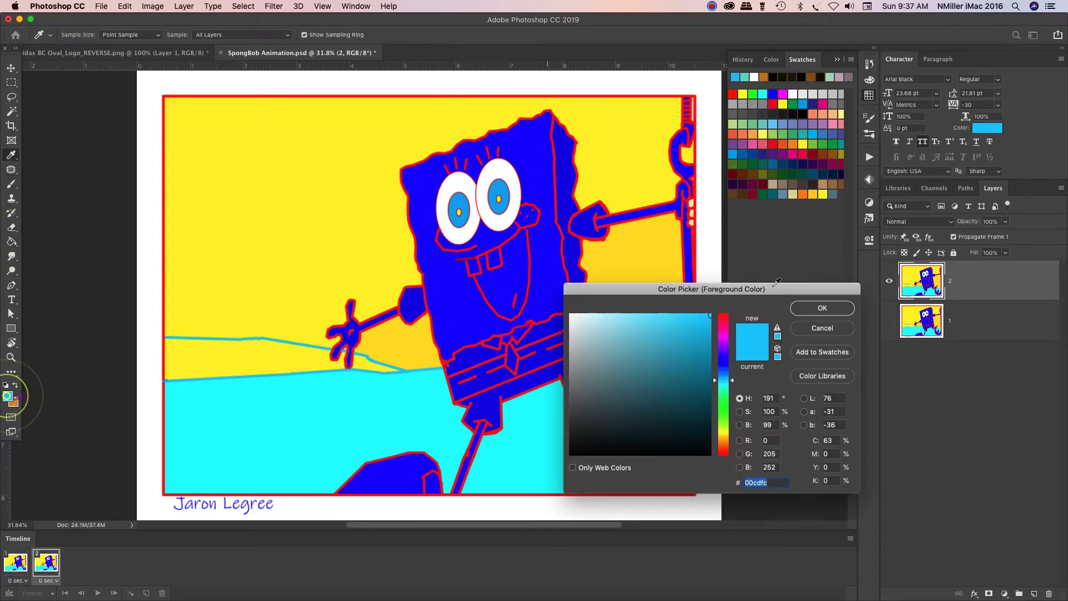
drag(733, 381, 733, 392)
click(627, 327)
click(817, 310)
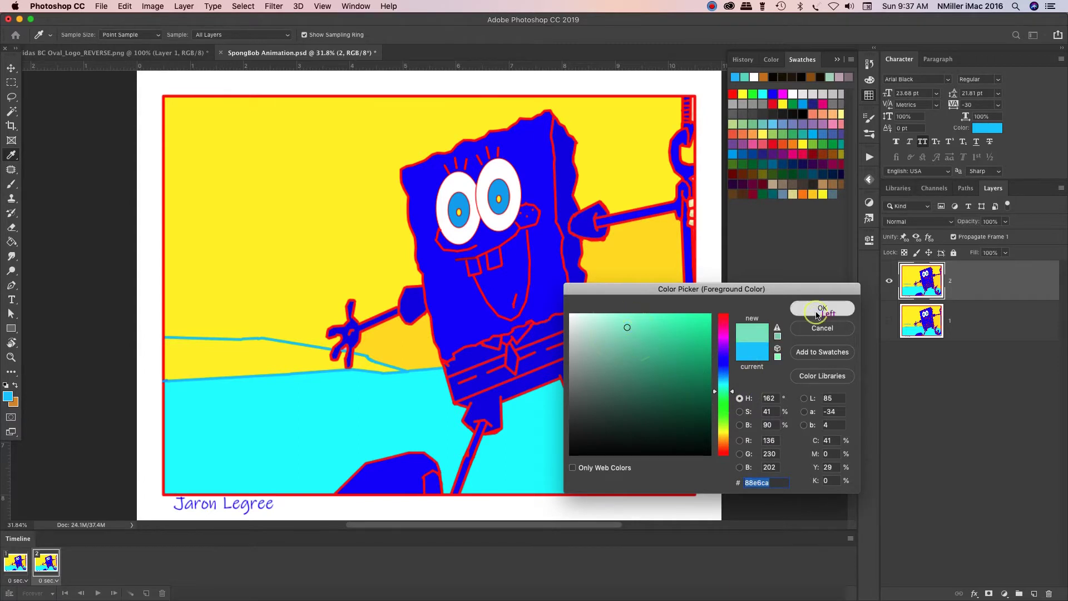
Fill the yellow sky, the area under the raised arm and the opening inside the upper hook with the foreground color.
click(273, 243)
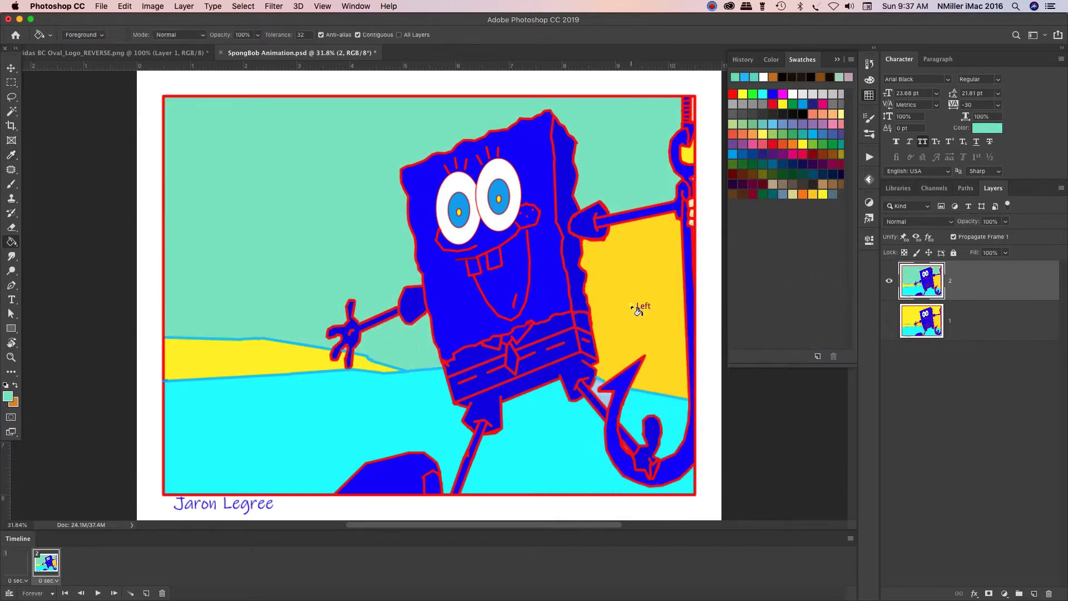
click(678, 244)
click(690, 157)
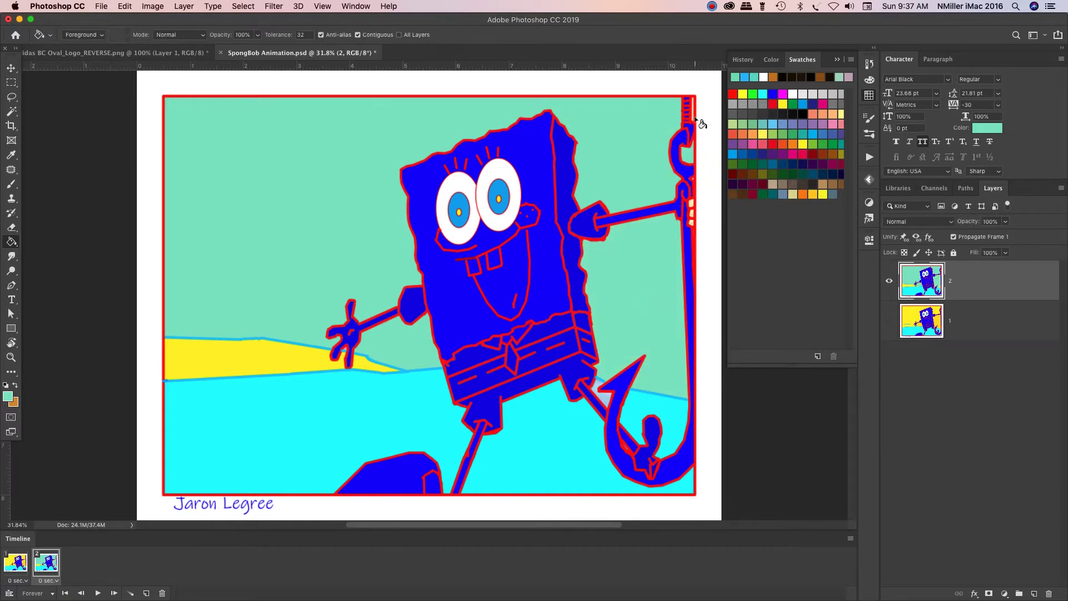
Fill the narrow strip between the rope and the picture's red border with the pale green foreground color.
key(super+equal)
key(super+equal)
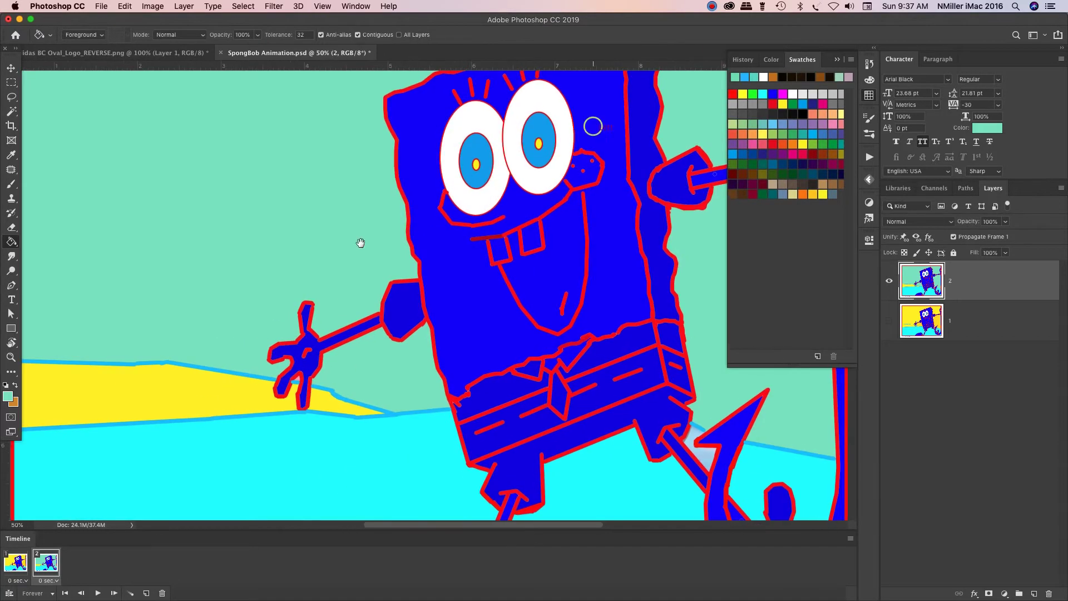
drag(593, 126, 258, 331)
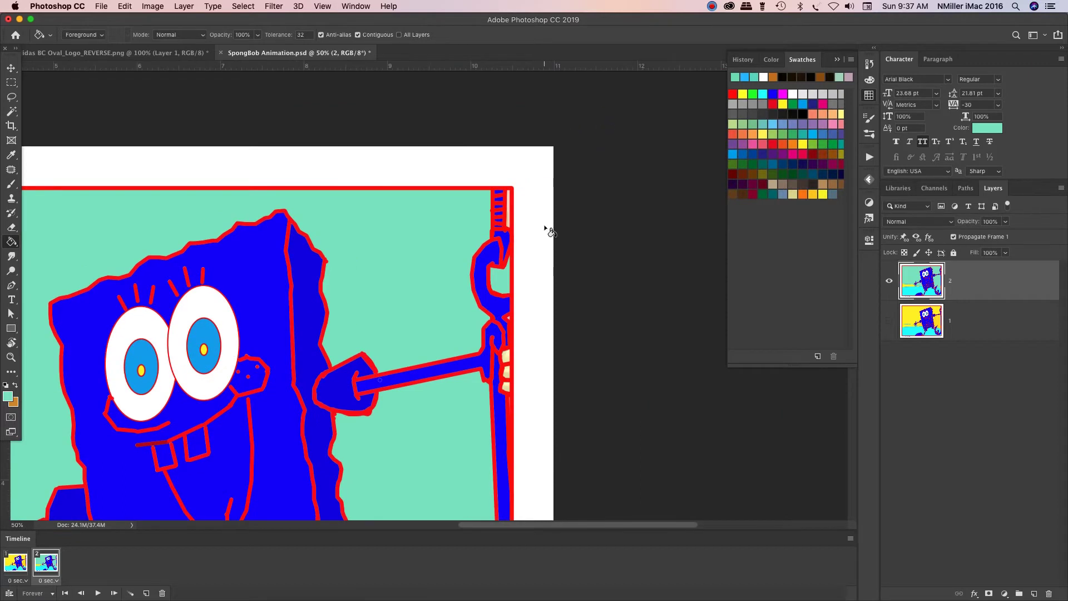
scroll(548, 229, down, 2)
key(super+r)
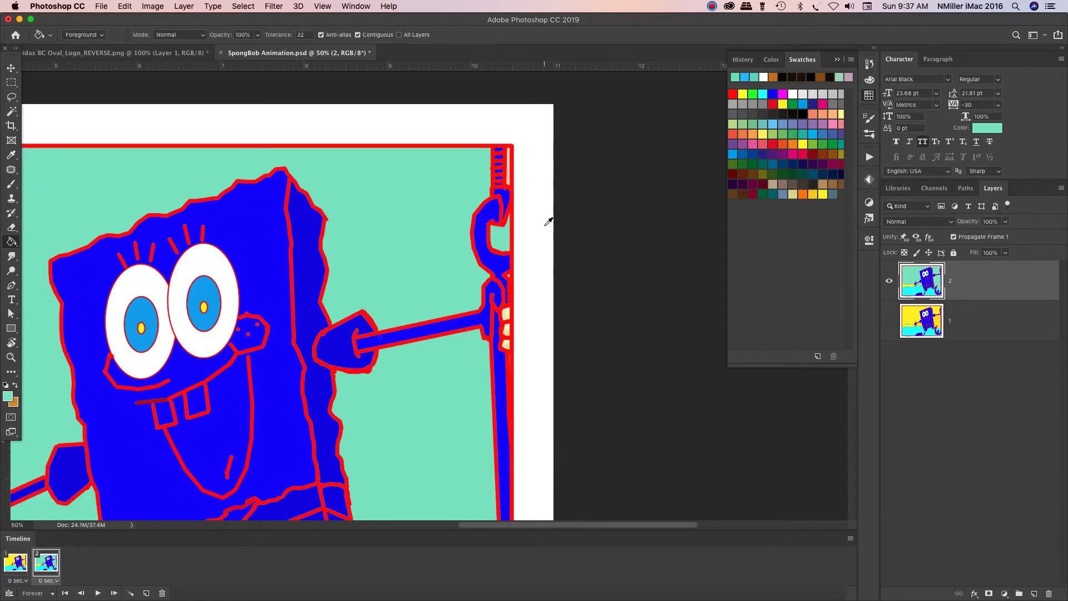
scroll(548, 222, up, 5)
drag(620, 192, 302, 552)
drag(371, 284, 386, 409)
click(403, 343)
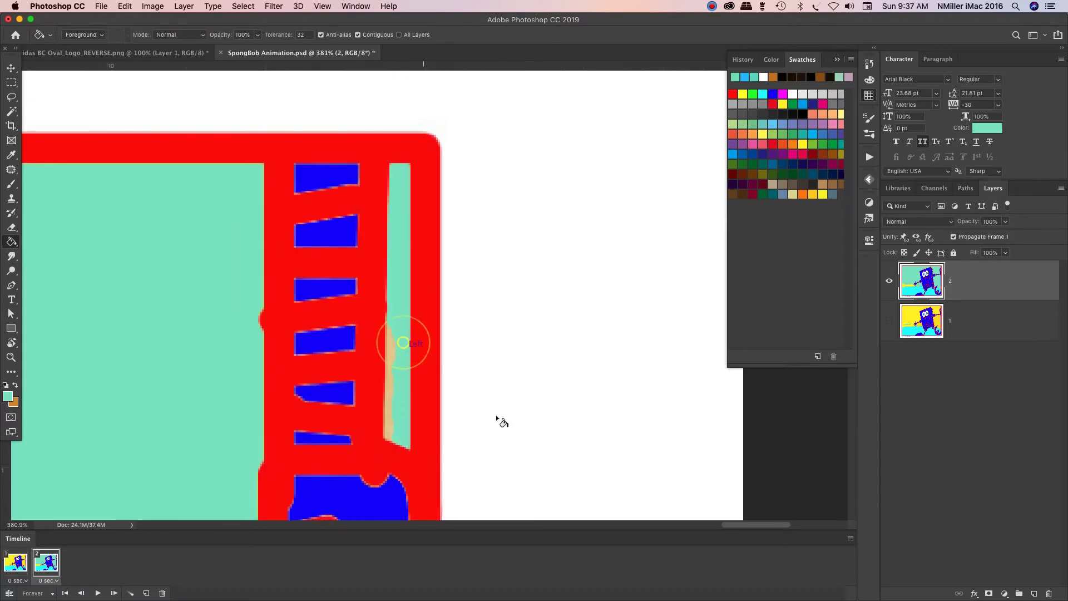
click(391, 348)
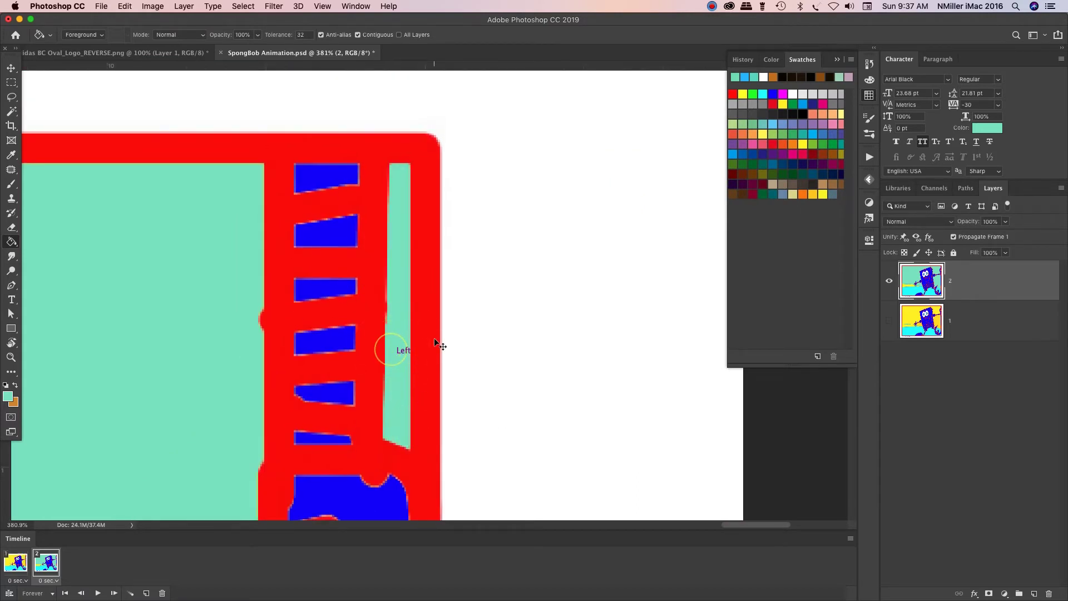
key(super+0)
click(548, 326)
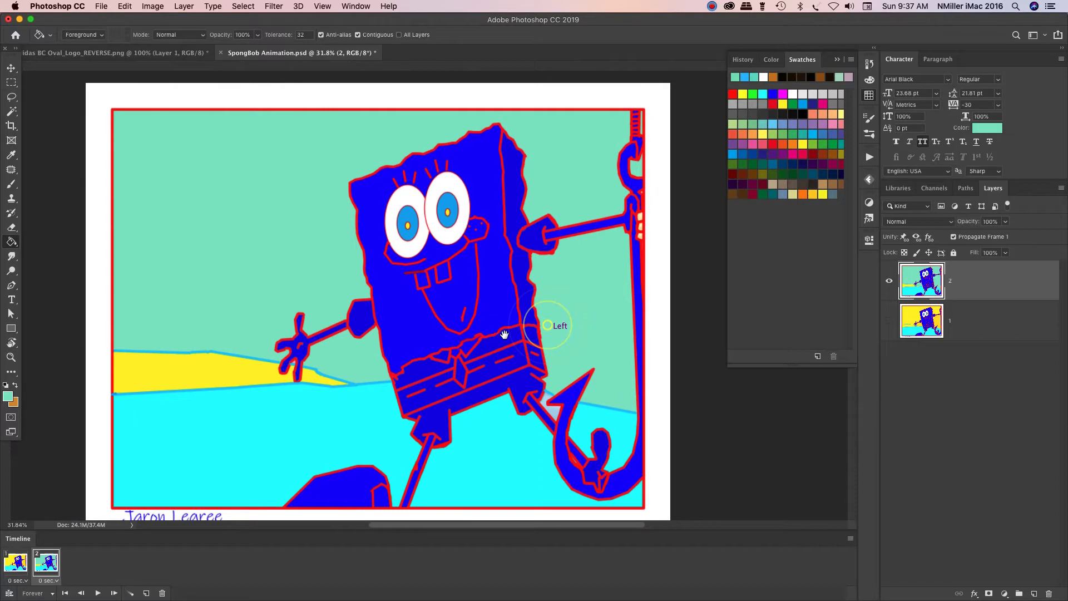
key(super+0)
Preview the two-frame animation from frame 1 and stop playback.
click(15, 563)
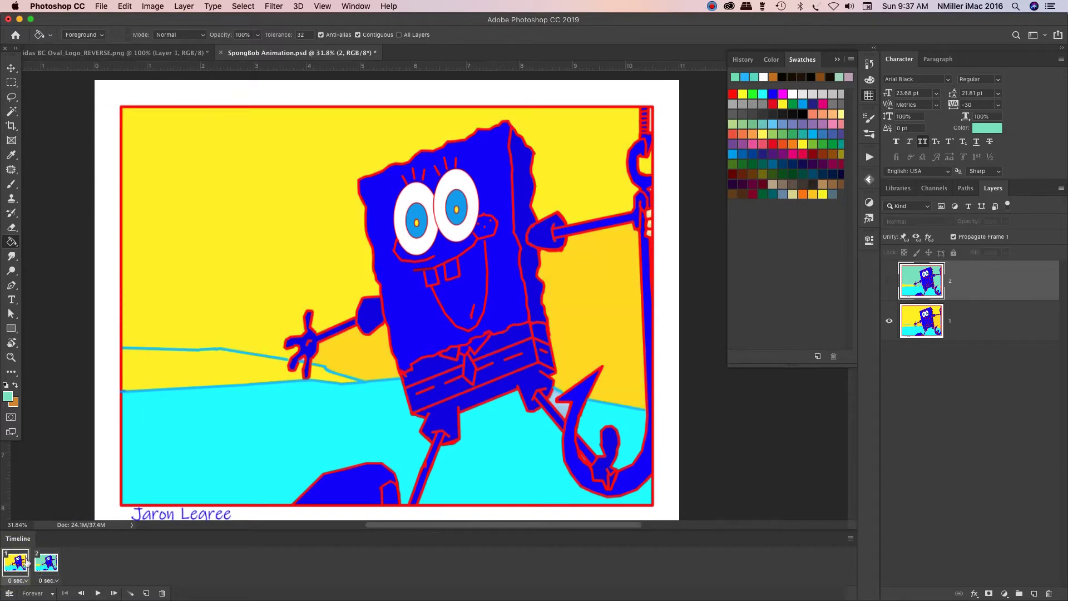
click(99, 593)
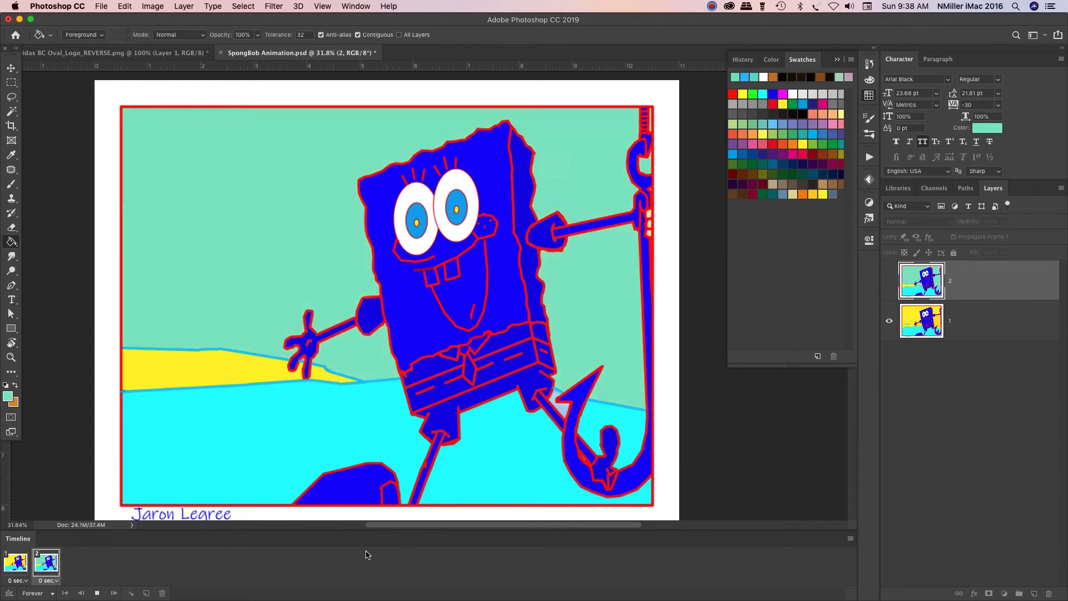
key(space)
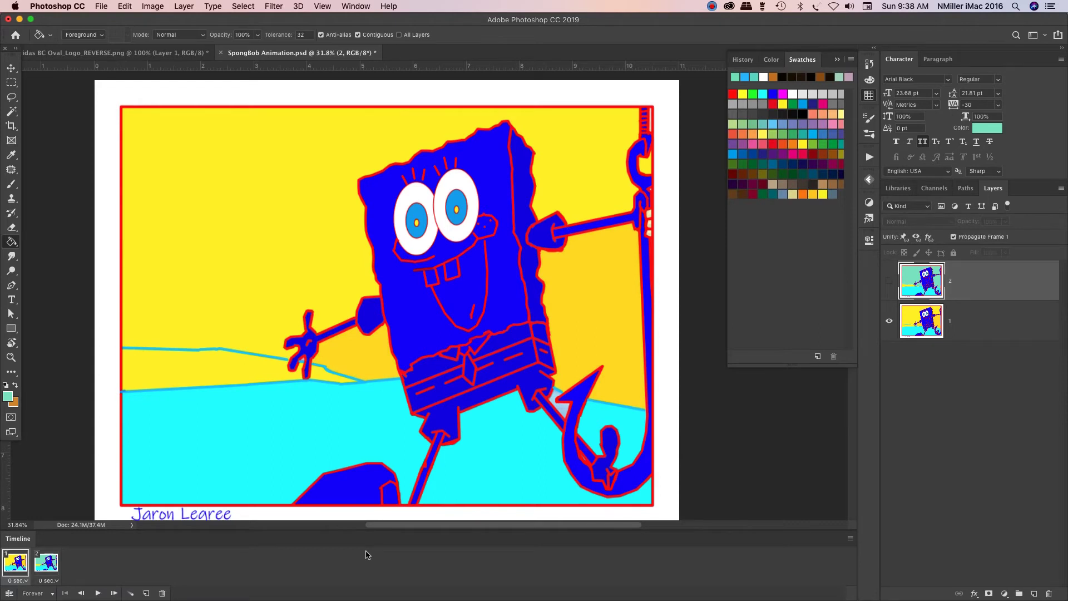
Add a third animation frame after frame 2 and duplicate layer 2.
click(44, 565)
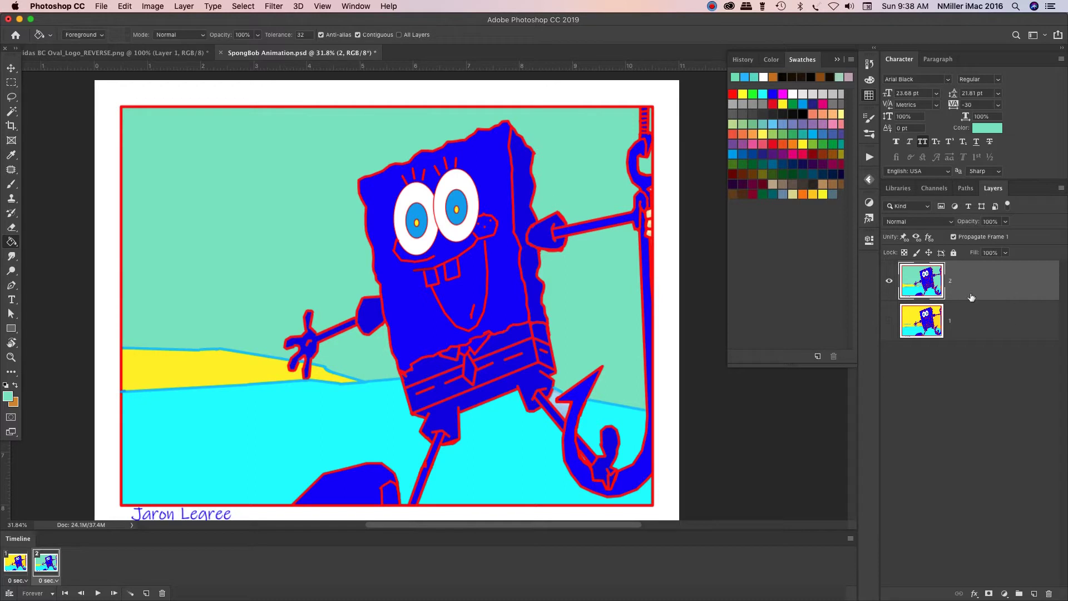
click(145, 593)
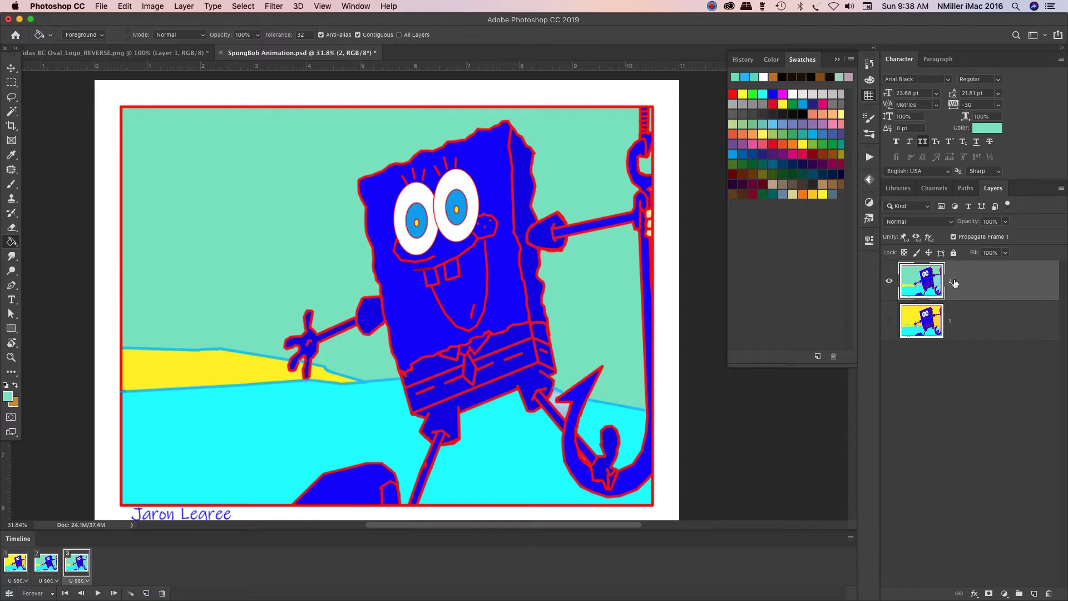
drag(955, 283, 955, 282)
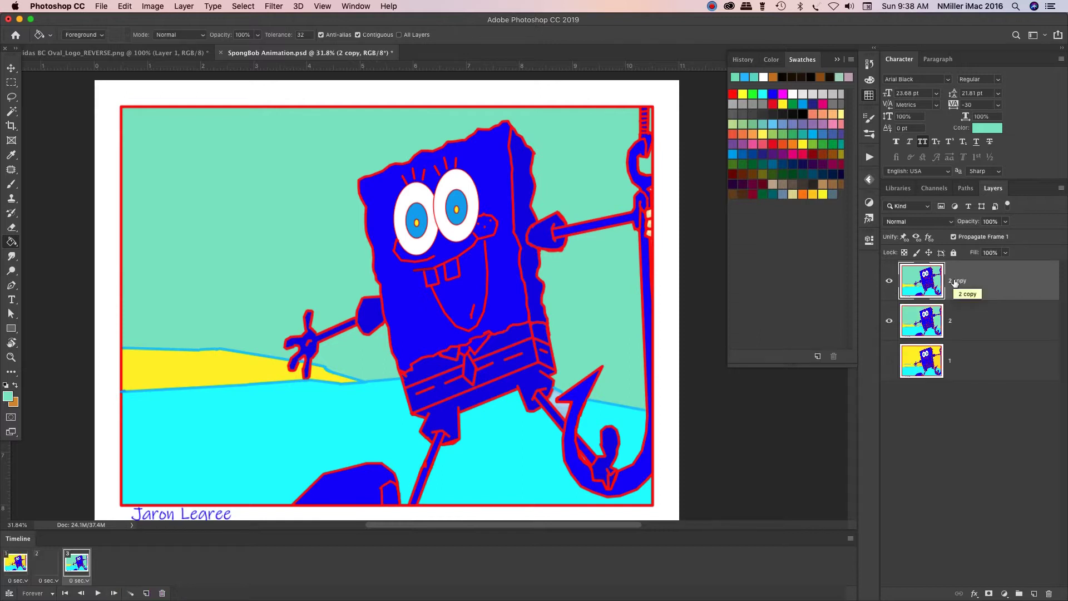
Hide layer 2 in the third frame and rename its copy to 3.
click(890, 321)
click(953, 283)
double_click(953, 283)
text(3)
key(Return)
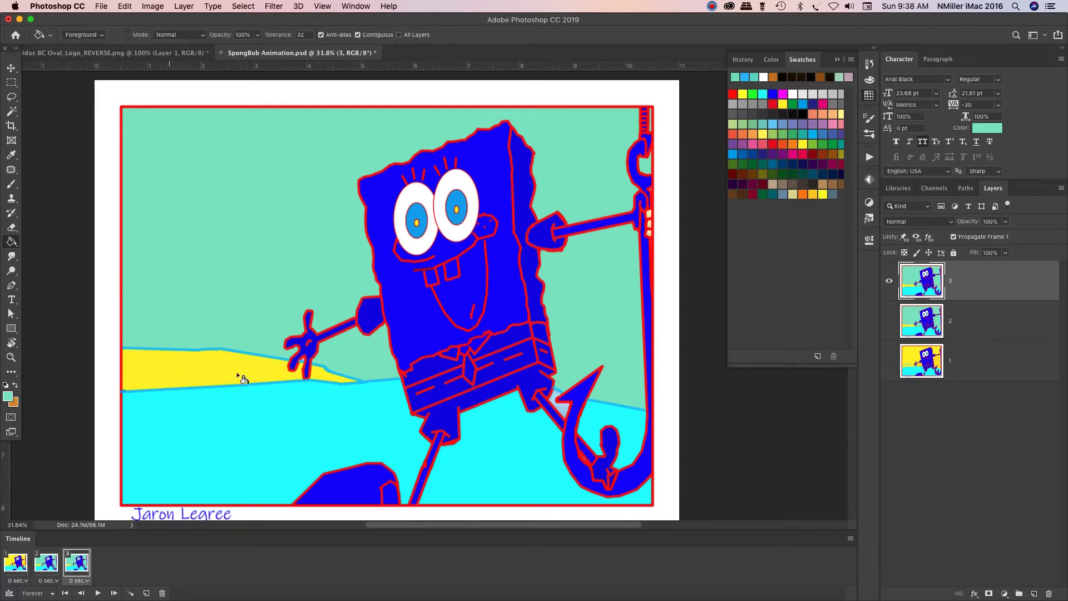
Set the foreground color to the periwinkle blue 88a0e6 and fill both parts of the yellow hill around the outstretched hand.
click(8, 396)
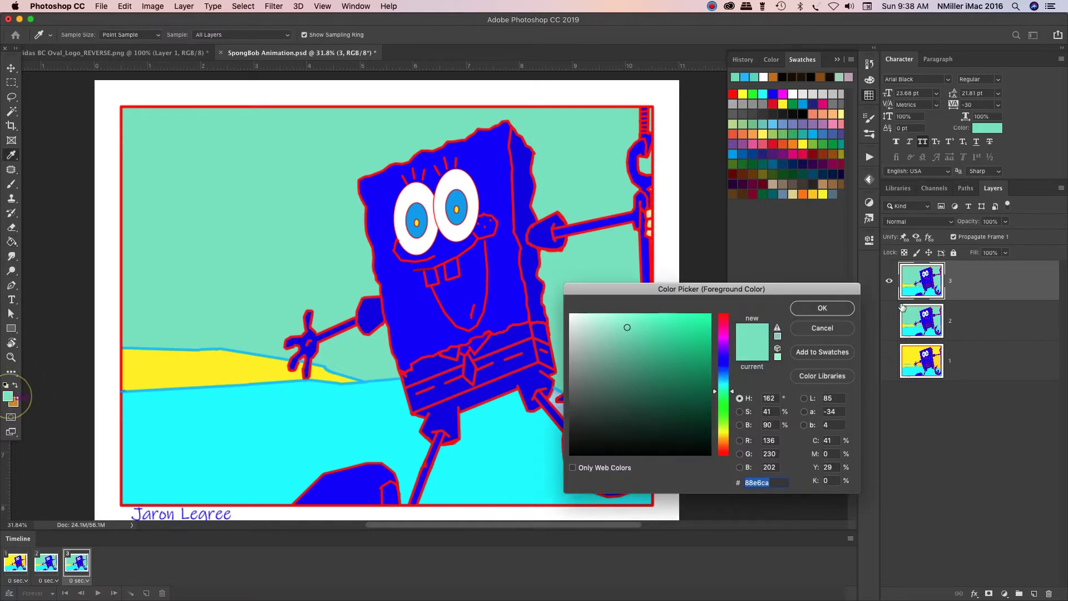
drag(716, 395, 718, 369)
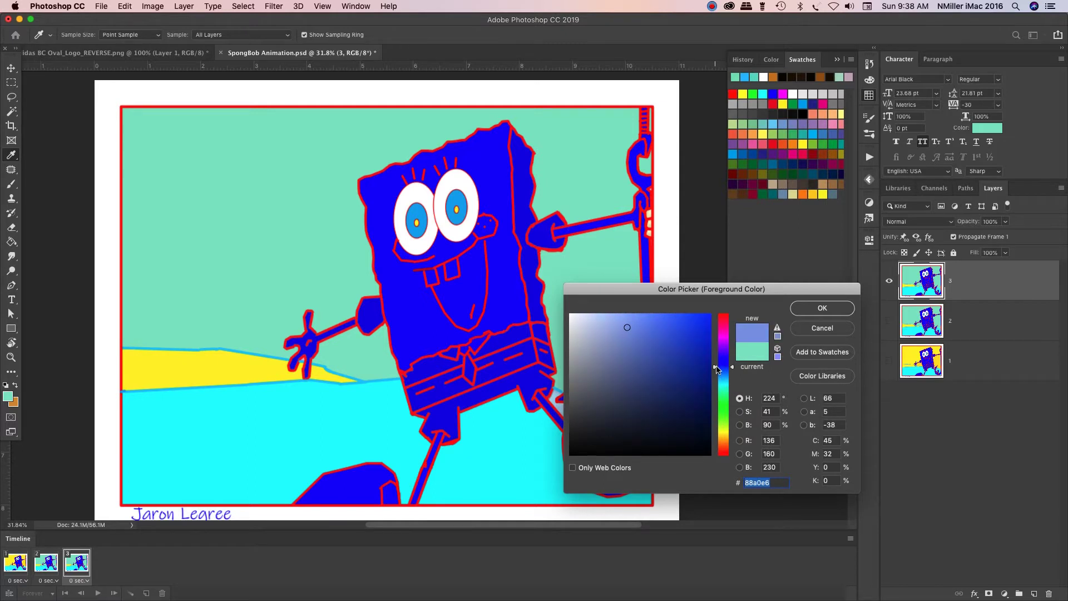
click(835, 308)
key(g)
click(196, 373)
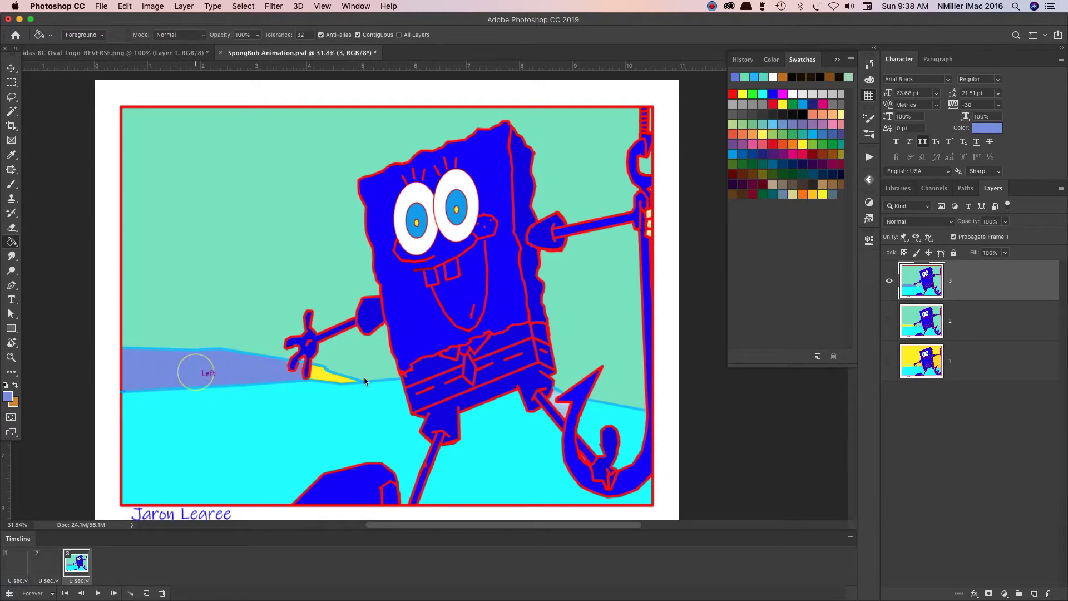
click(318, 372)
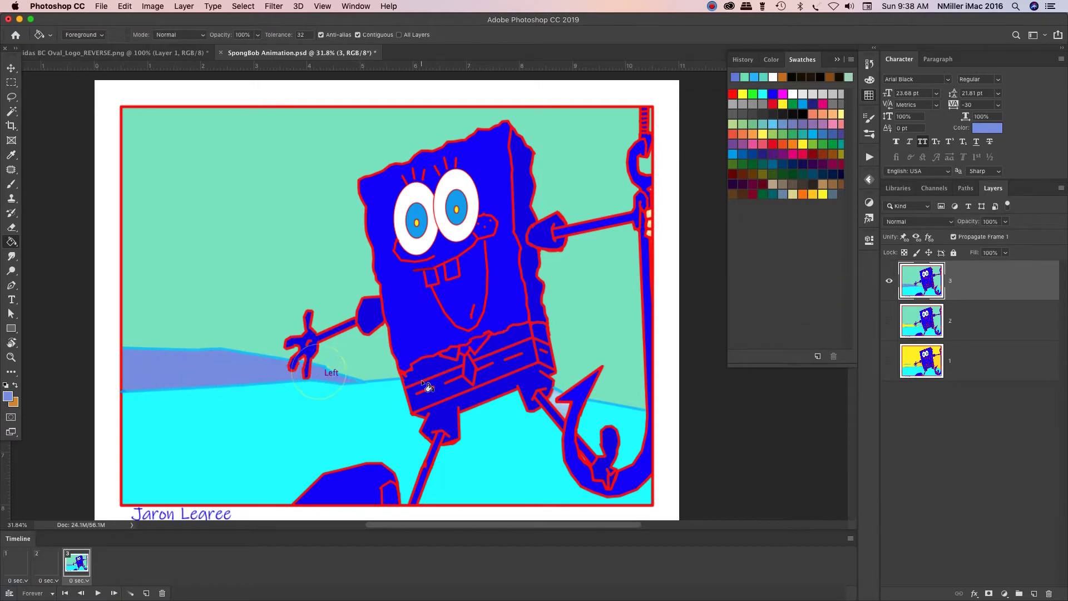
Preview the three-frame animation from frame 1 and stop playback.
click(16, 563)
click(97, 593)
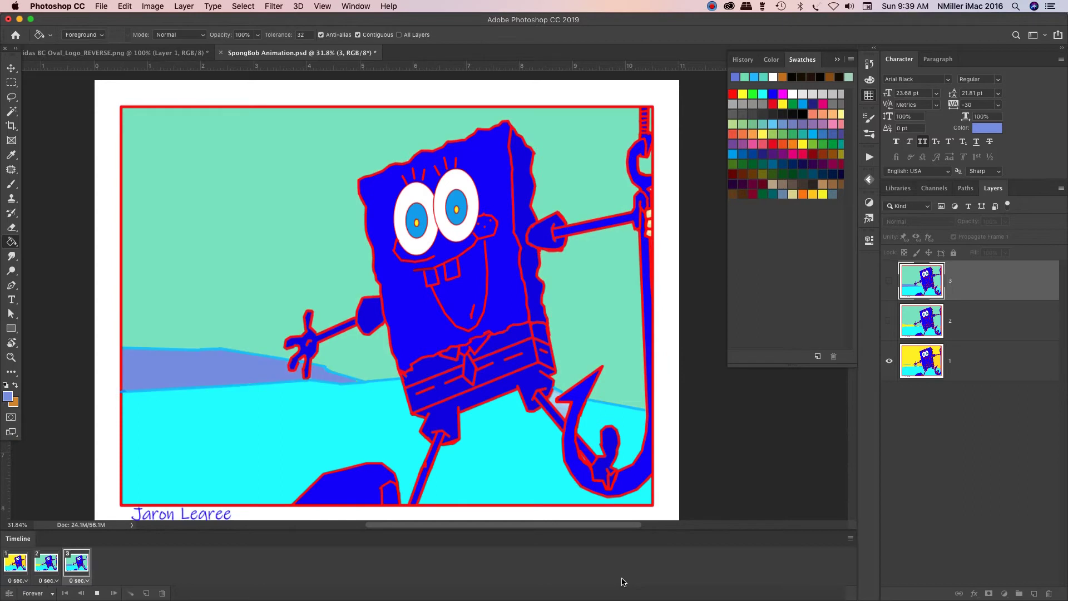
click(96, 595)
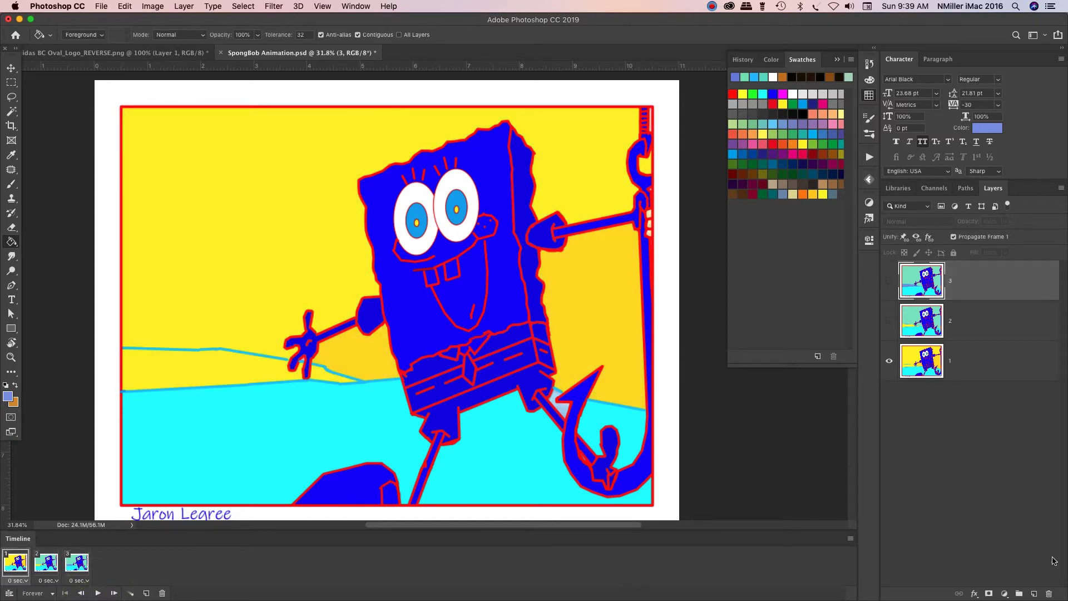
Add a fourth animation frame after frame 3 and duplicate layer 3.
click(76, 563)
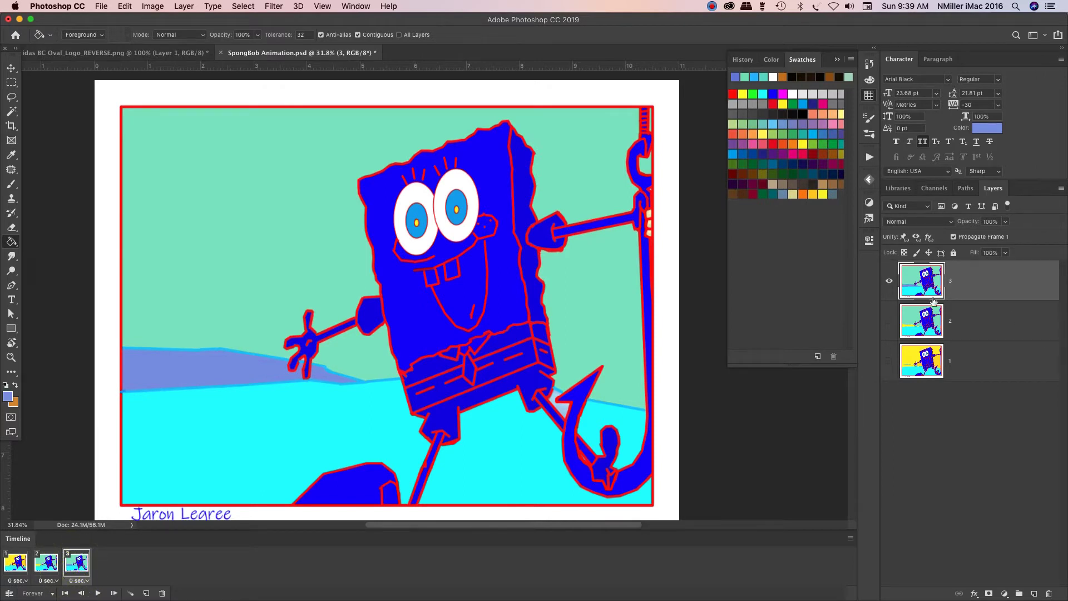
click(146, 593)
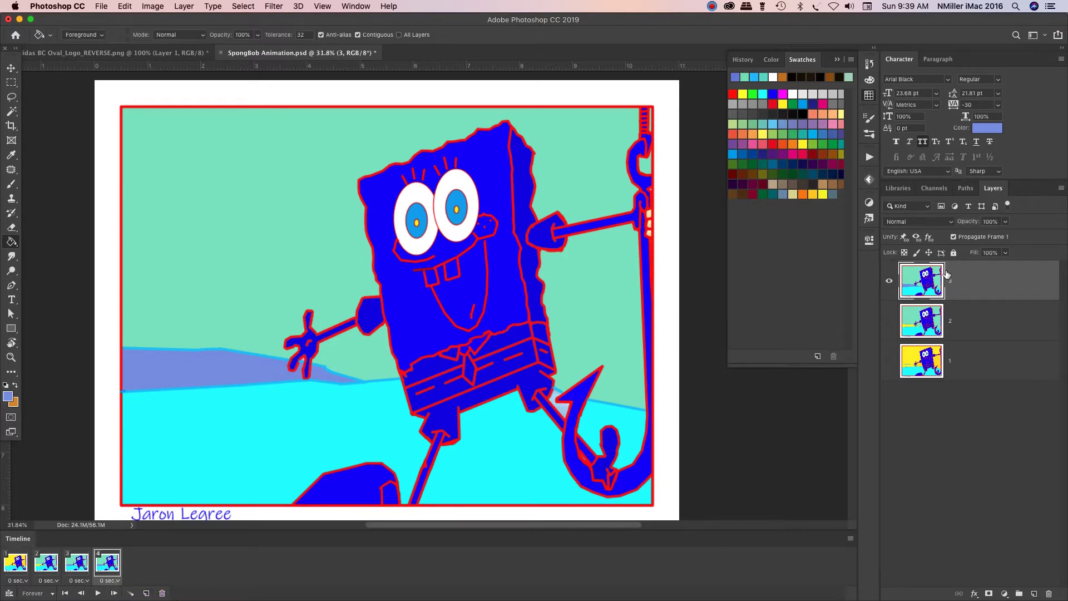
drag(944, 280, 942, 276)
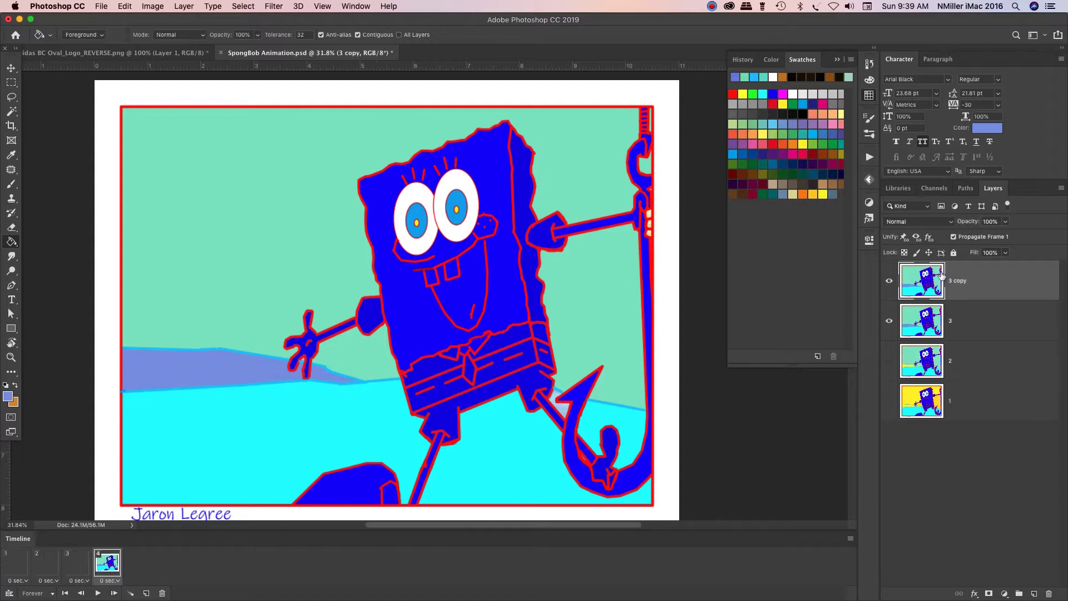
Hide layer 3 in the fourth frame and rename its copy to 4.
click(890, 322)
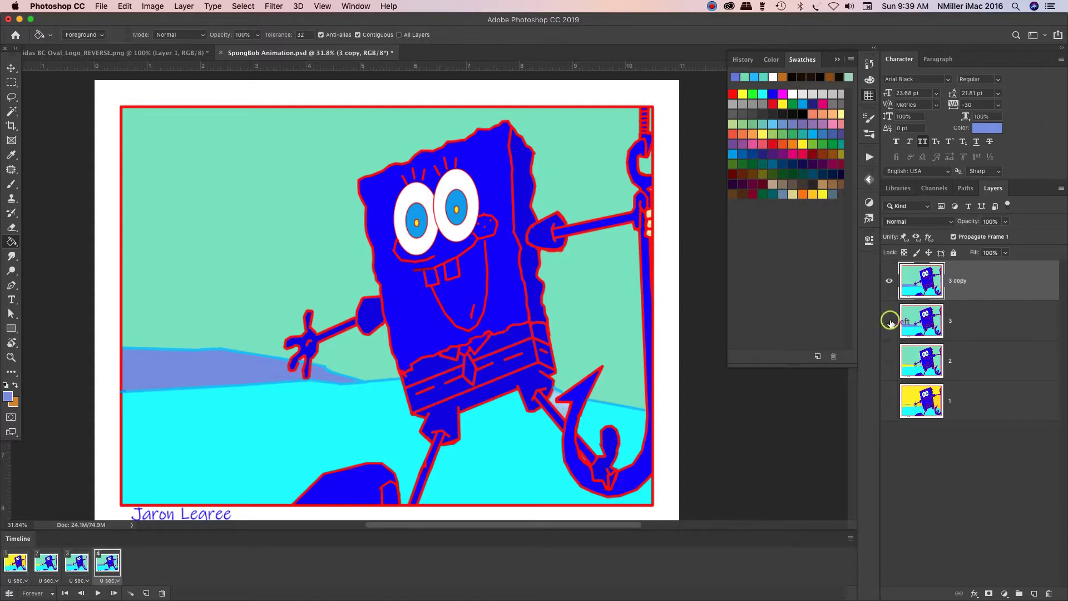
double_click(958, 282)
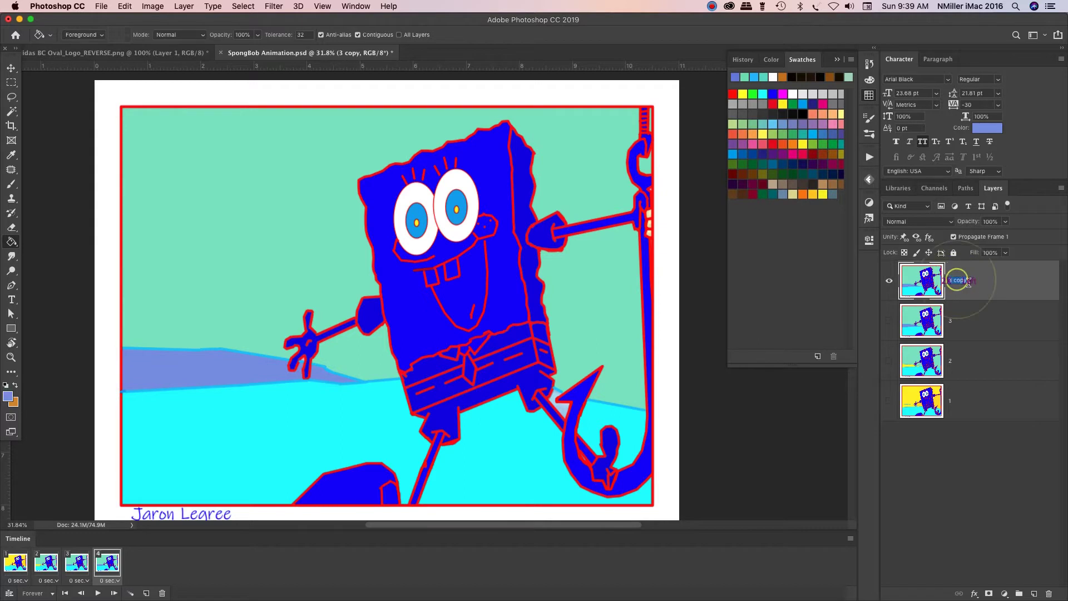
text(4)
key(Return)
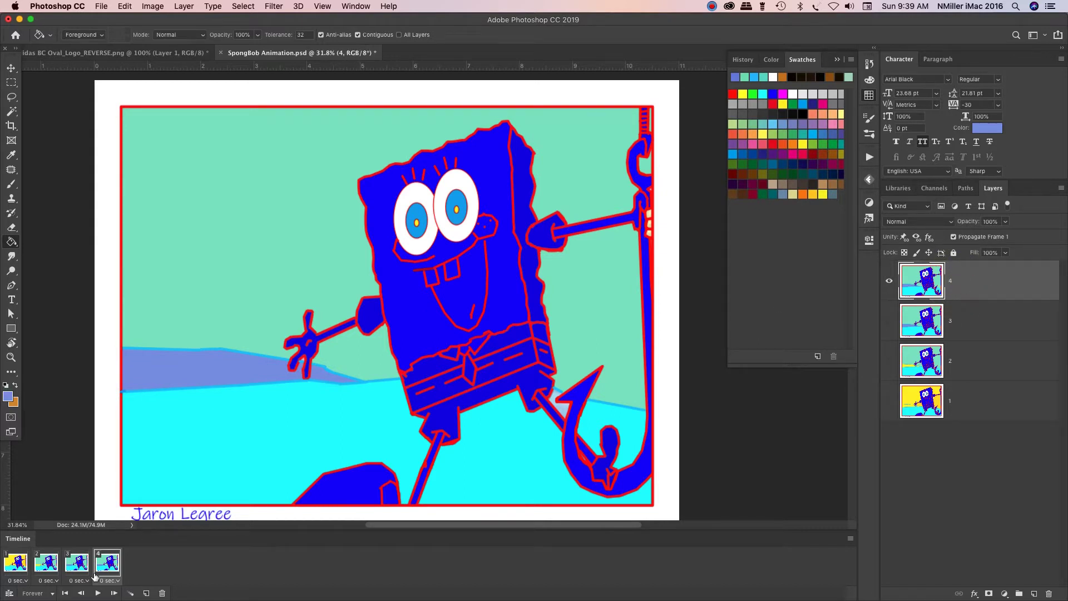
Choose the bright yellow swatch as the foreground color and fill the front and side of SpongeBob's body in frame 4.
click(107, 564)
click(7, 397)
click(821, 331)
click(823, 192)
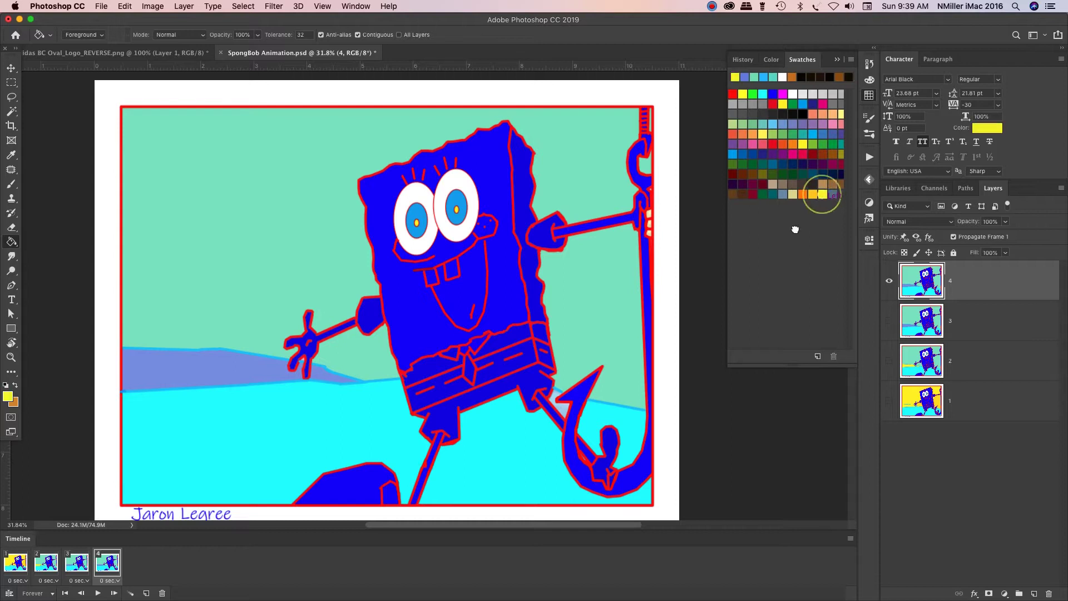
click(495, 162)
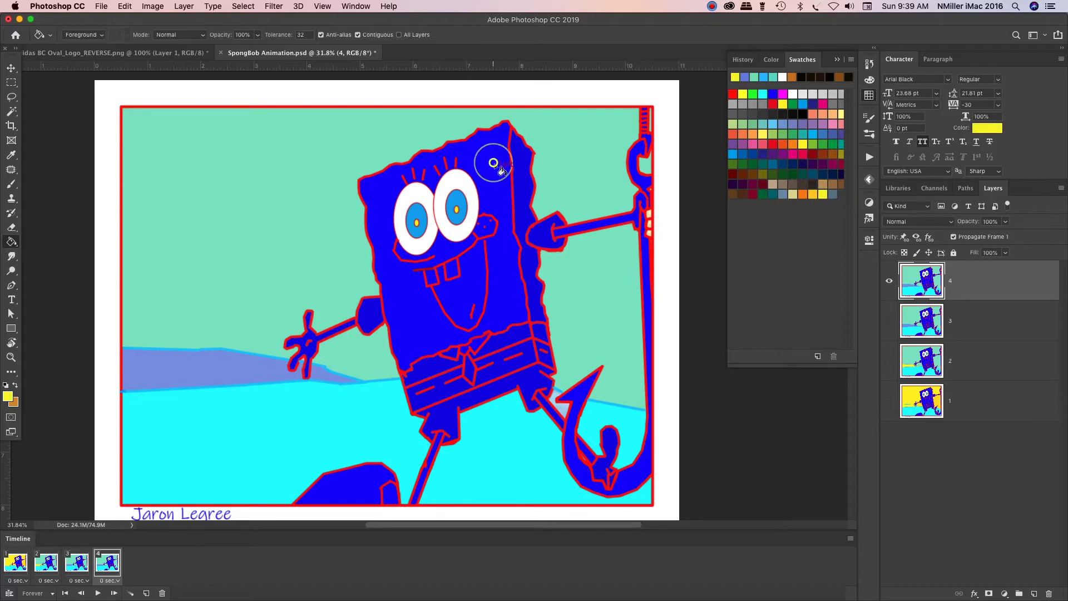
click(522, 210)
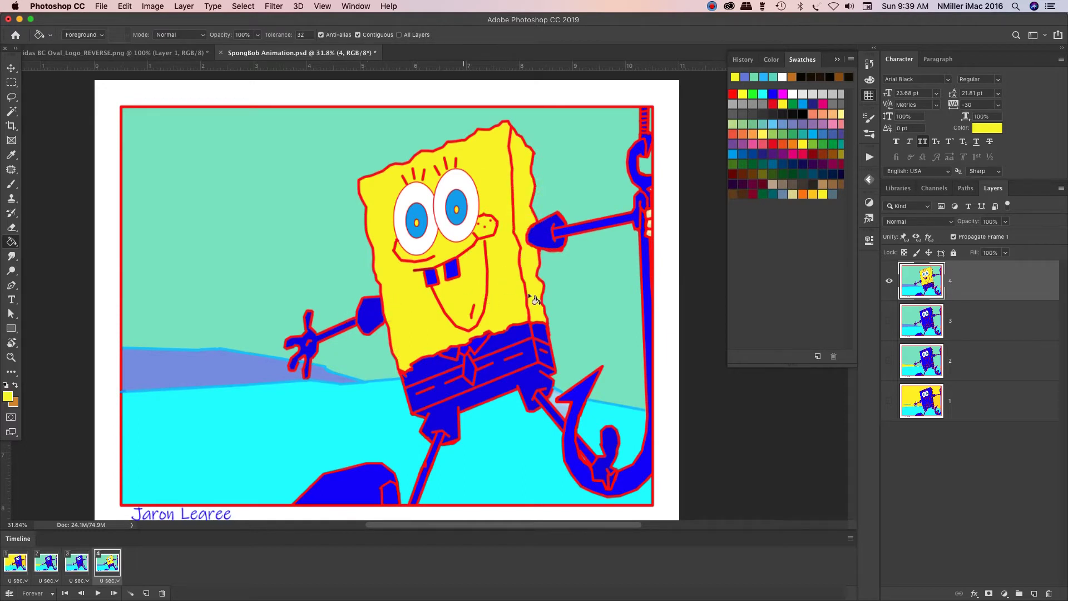
Fill the outstretched hand and its arm, plus the fingers gripping the anchor pole, with the same yellow.
click(309, 348)
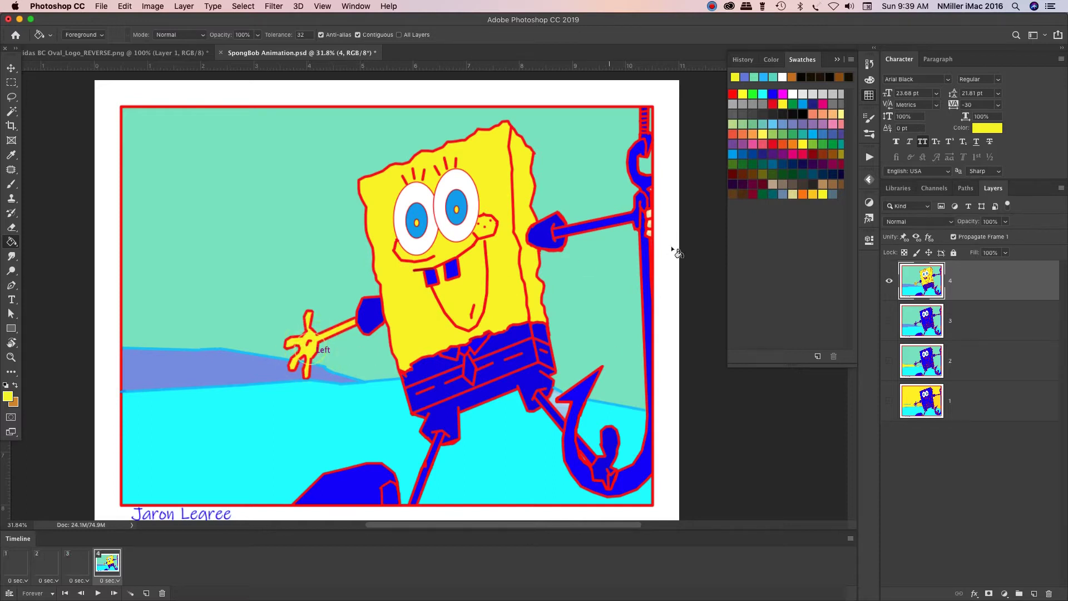
click(647, 214)
click(647, 234)
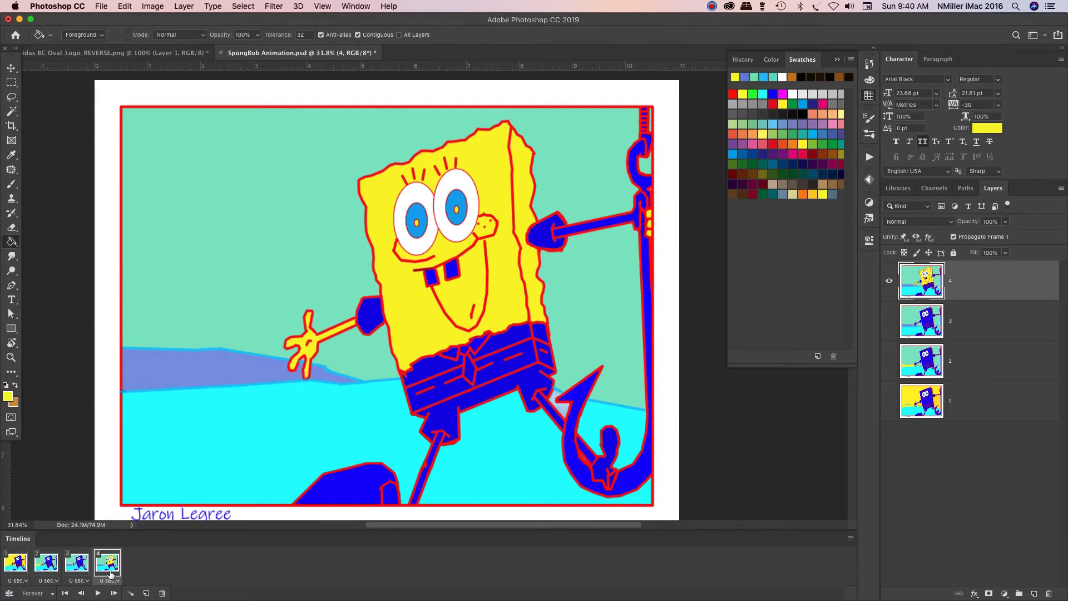
Preview the four-frame animation from the first frame and stop playback.
click(15, 563)
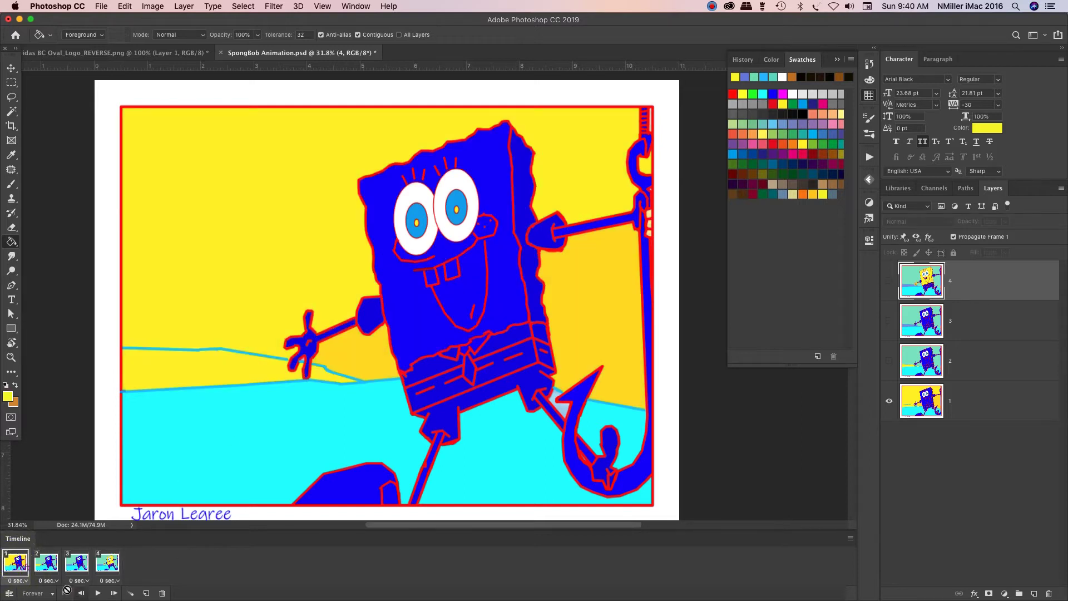
click(108, 562)
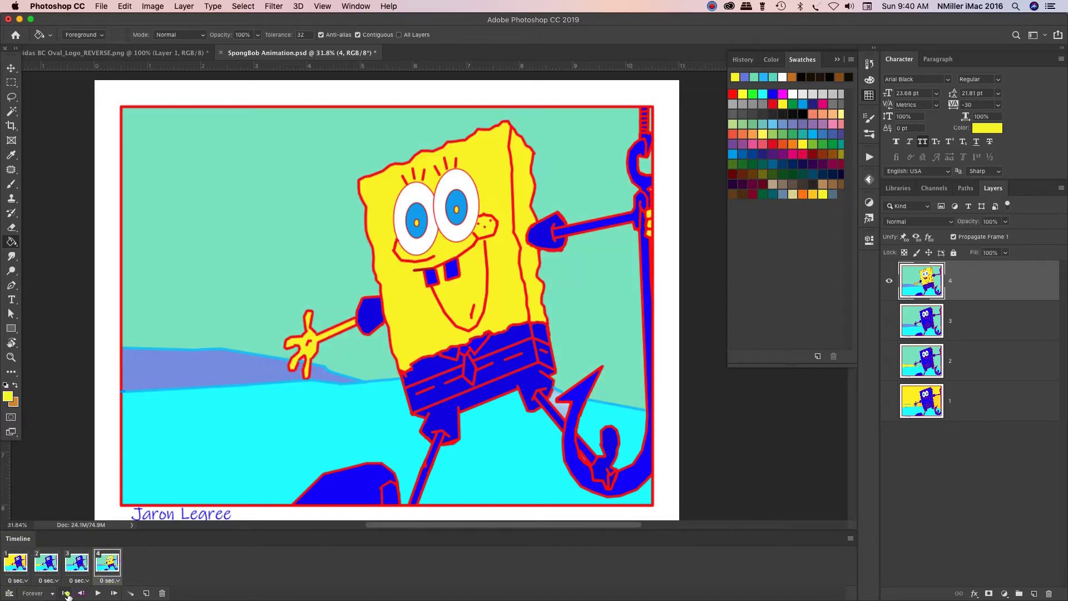
click(66, 593)
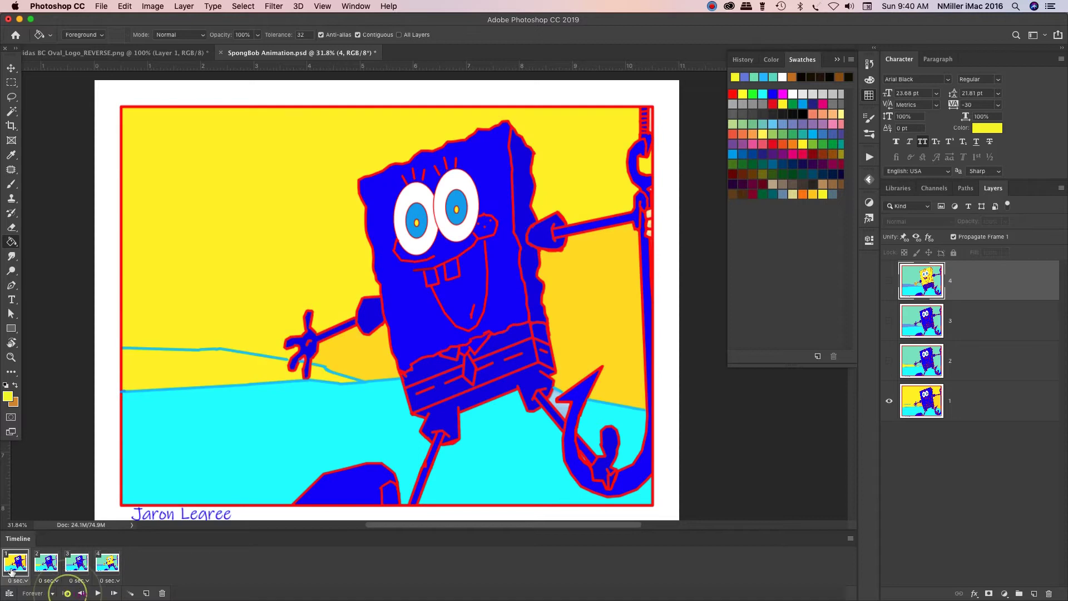
click(97, 594)
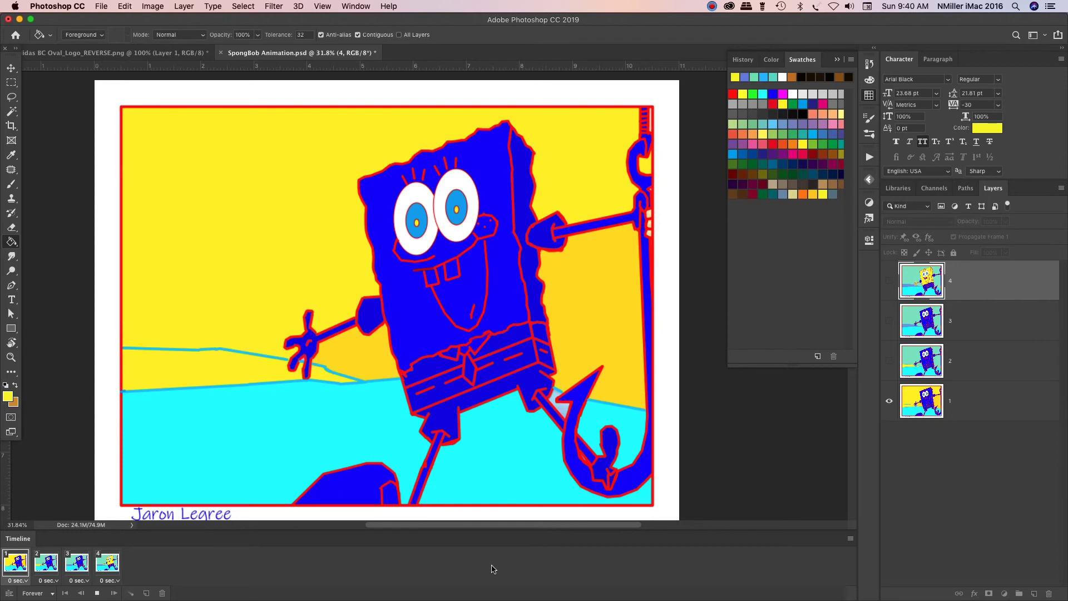
click(97, 593)
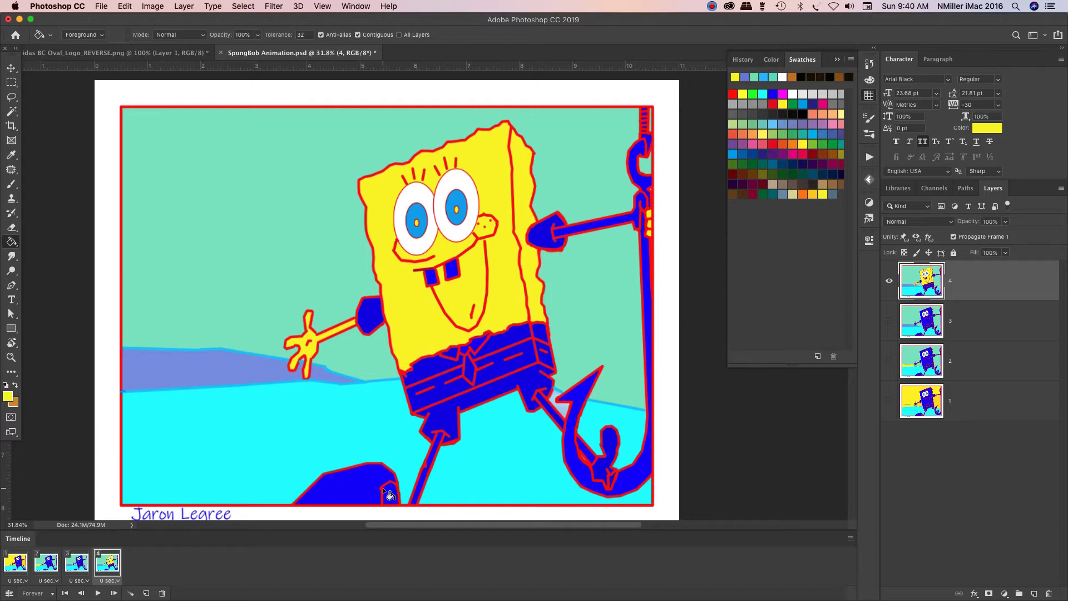
click(101, 6)
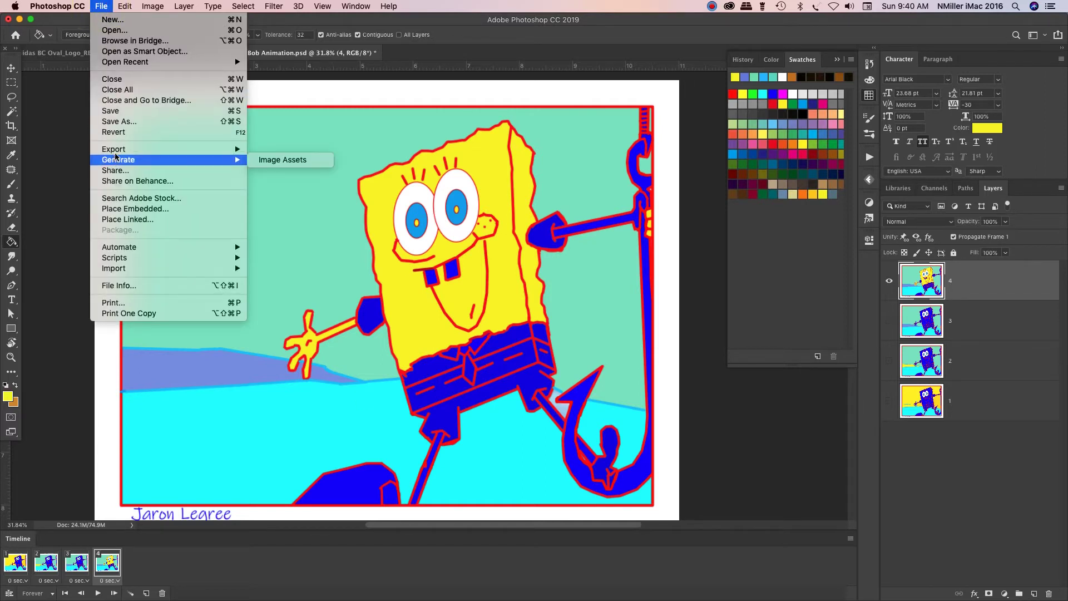
mouse_move(116, 155)
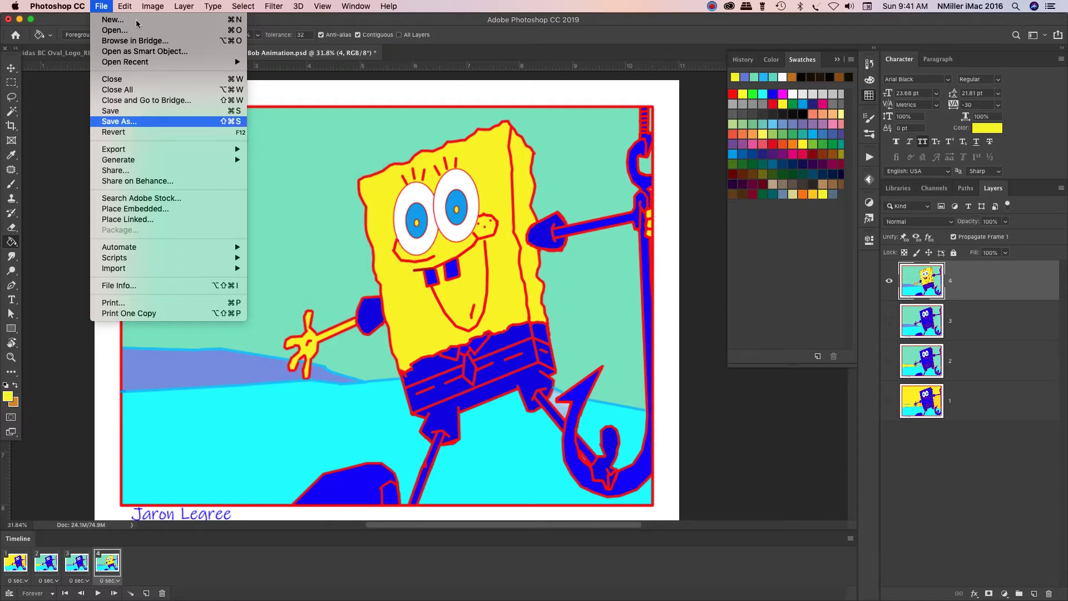
click(101, 6)
click(101, 6)
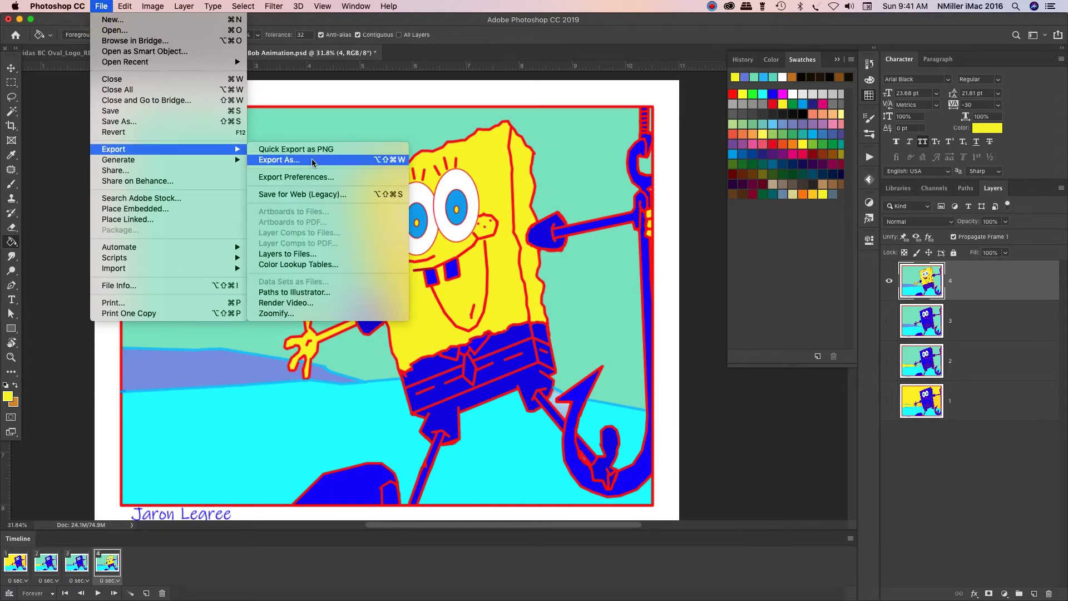
click(331, 305)
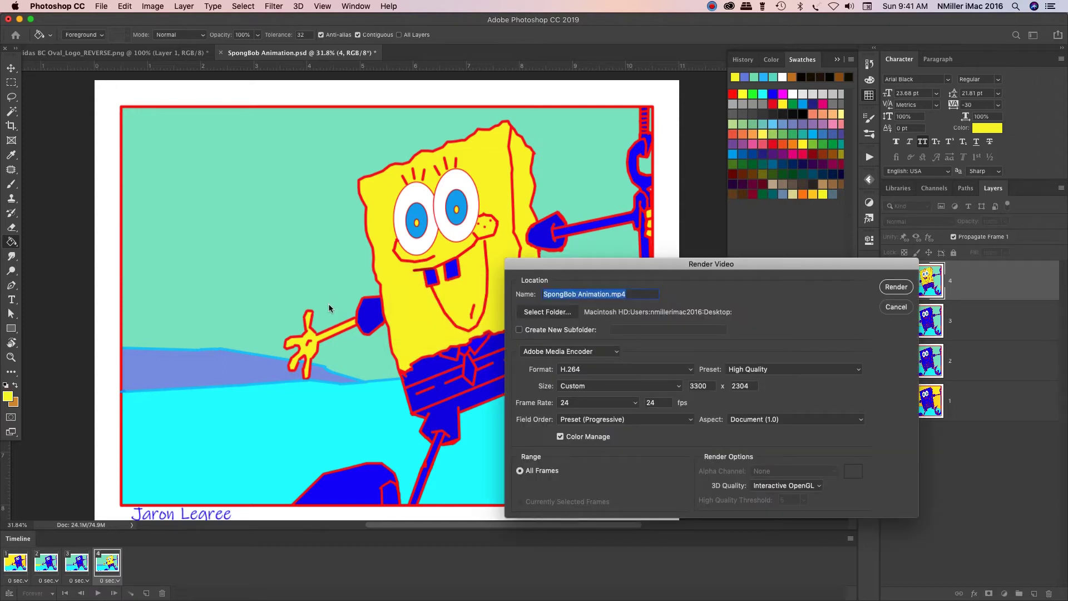
drag(669, 259, 464, 183)
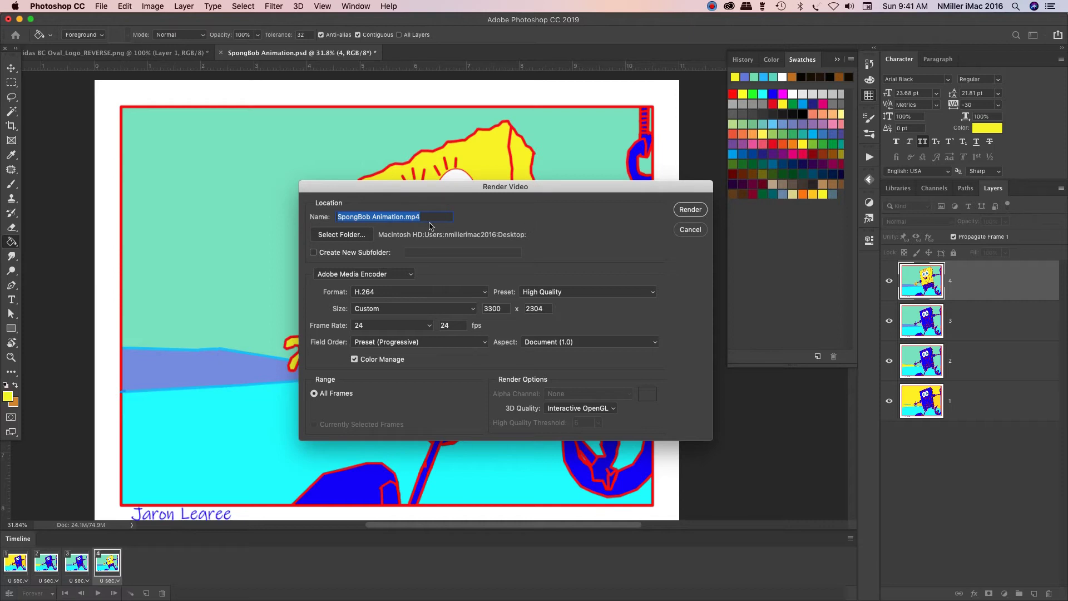
click(349, 217)
triple_click(349, 217)
click(425, 214)
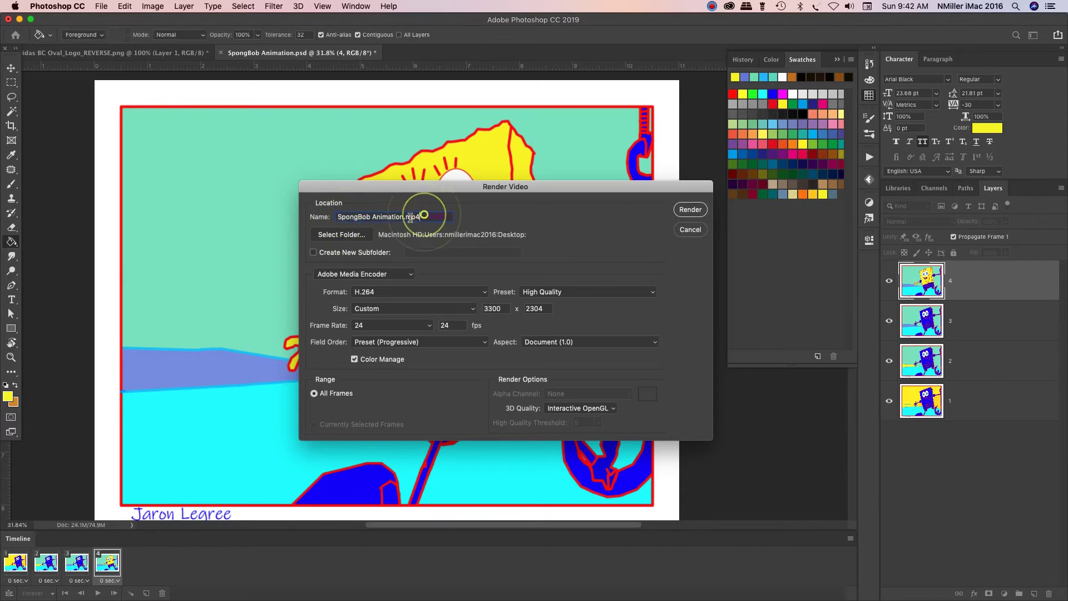
triple_click(404, 216)
click(401, 217)
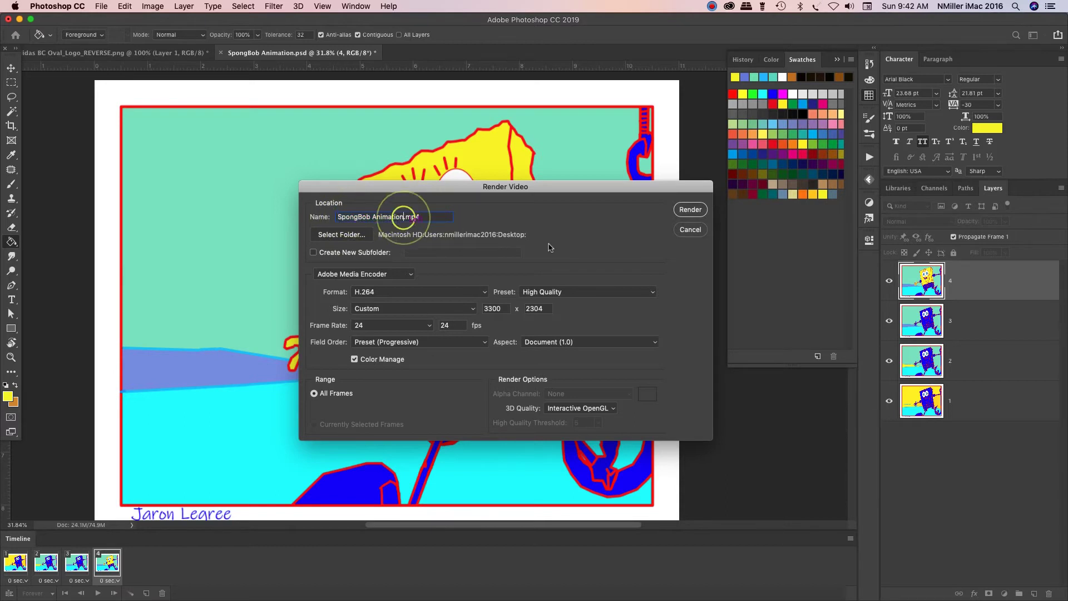
text(FINAL)
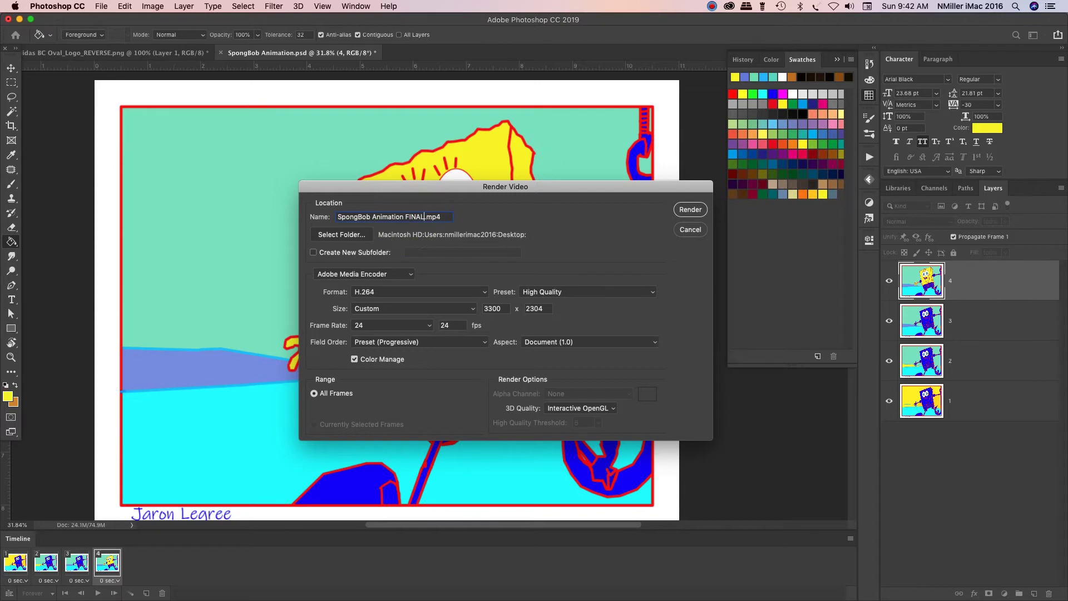
text( MILLER)
click(343, 230)
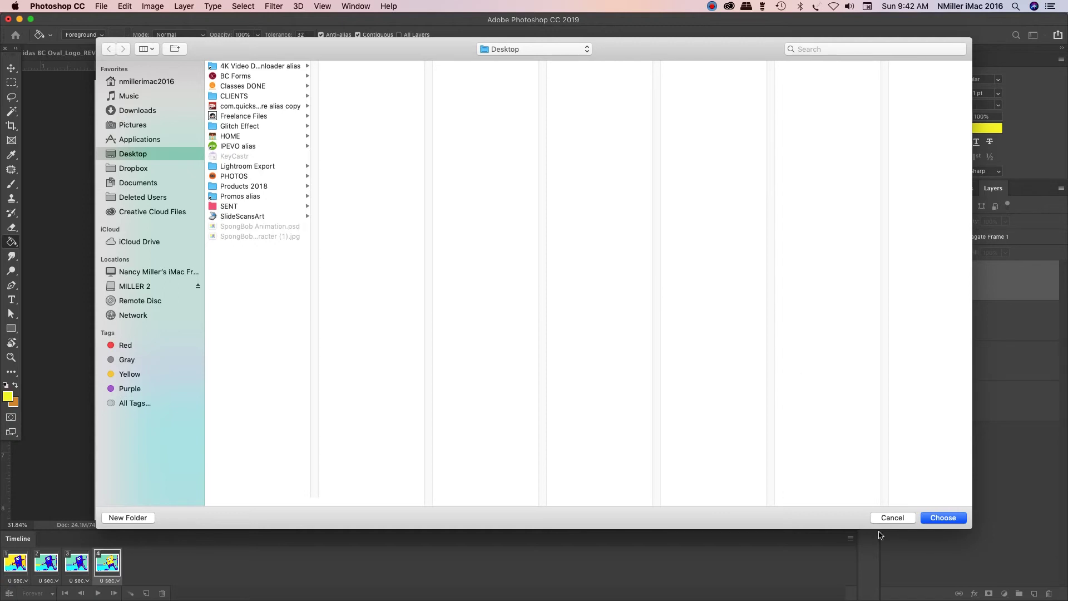
click(893, 516)
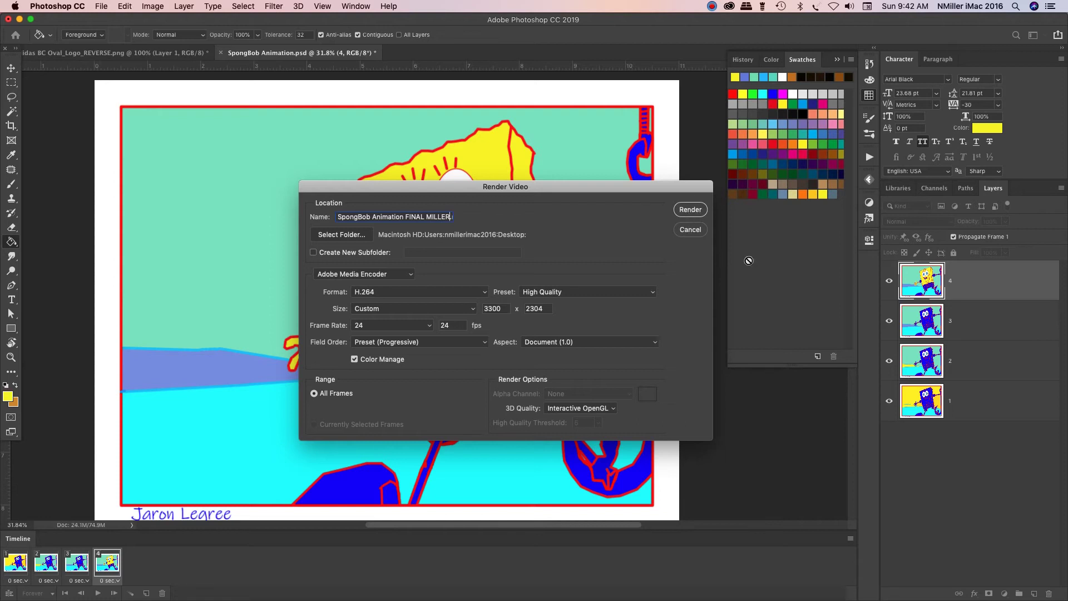
click(702, 233)
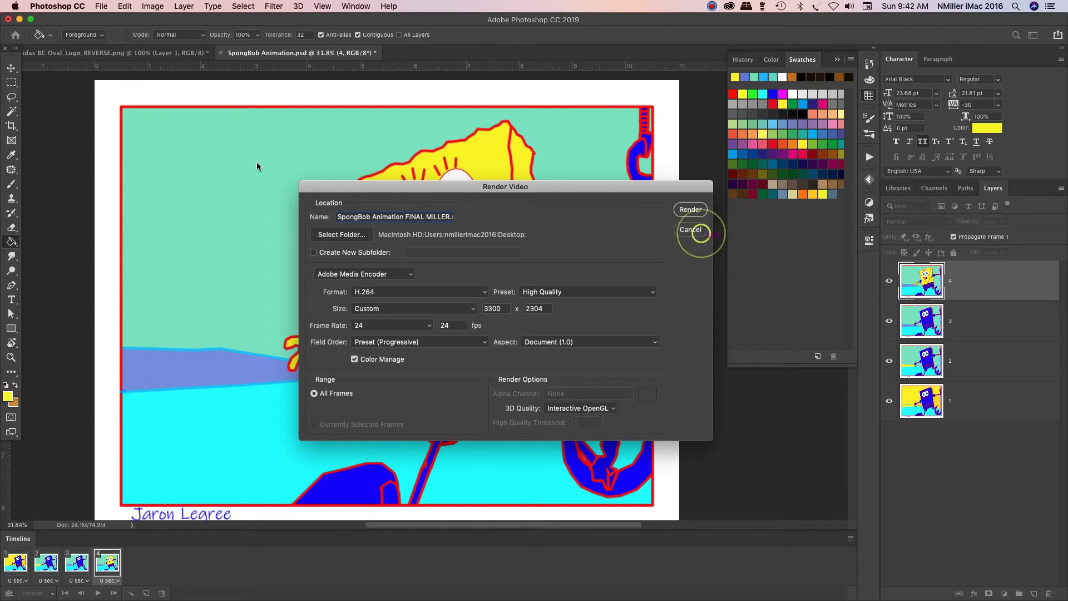
Start a Save for Web export of the animation and set its image width to 700 px.
click(102, 6)
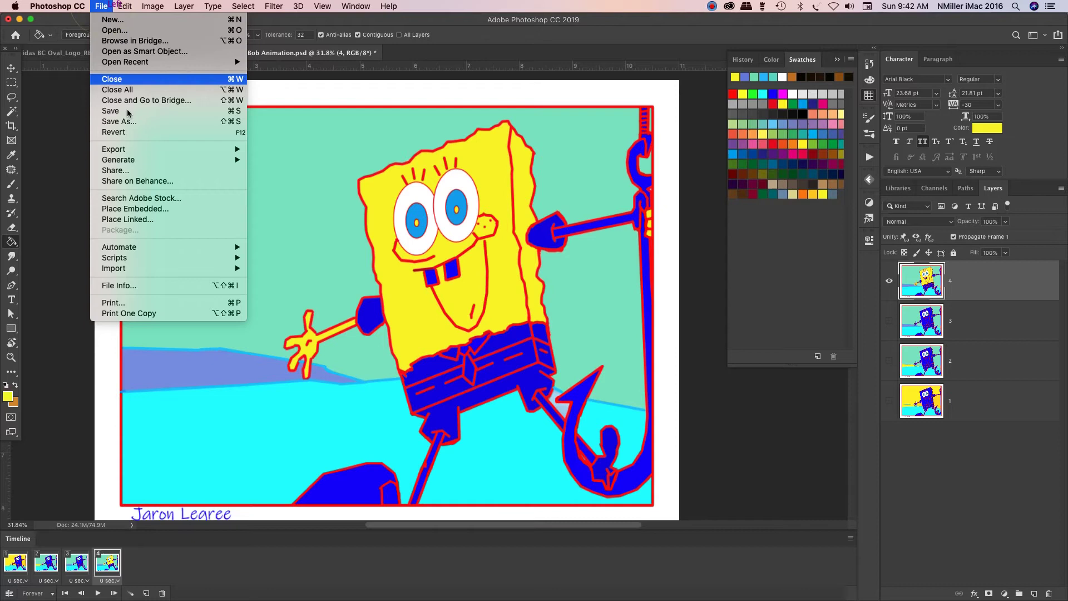
mouse_move(135, 154)
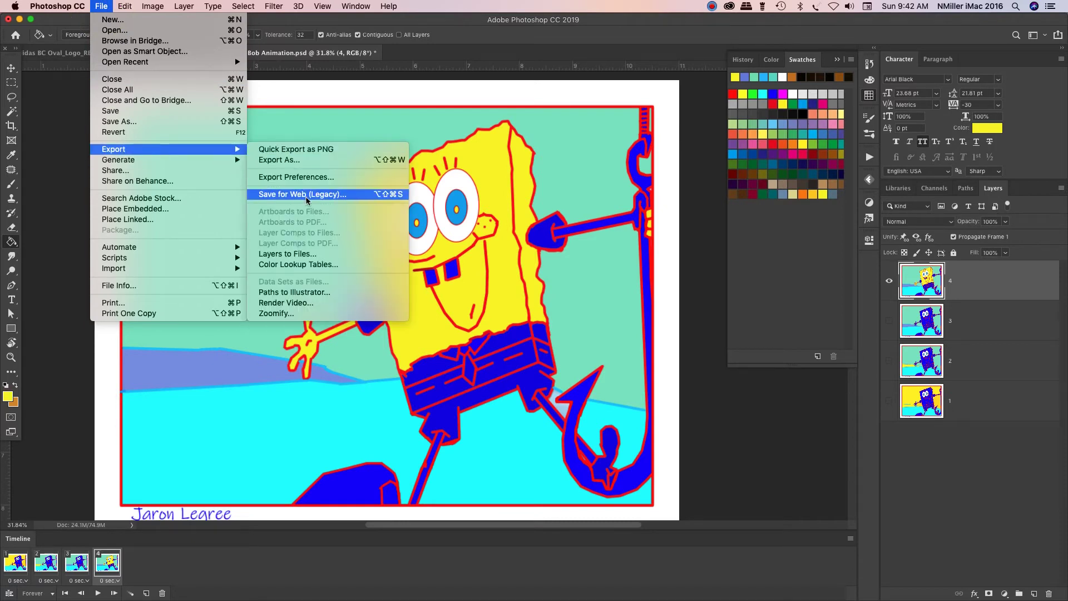
click(306, 196)
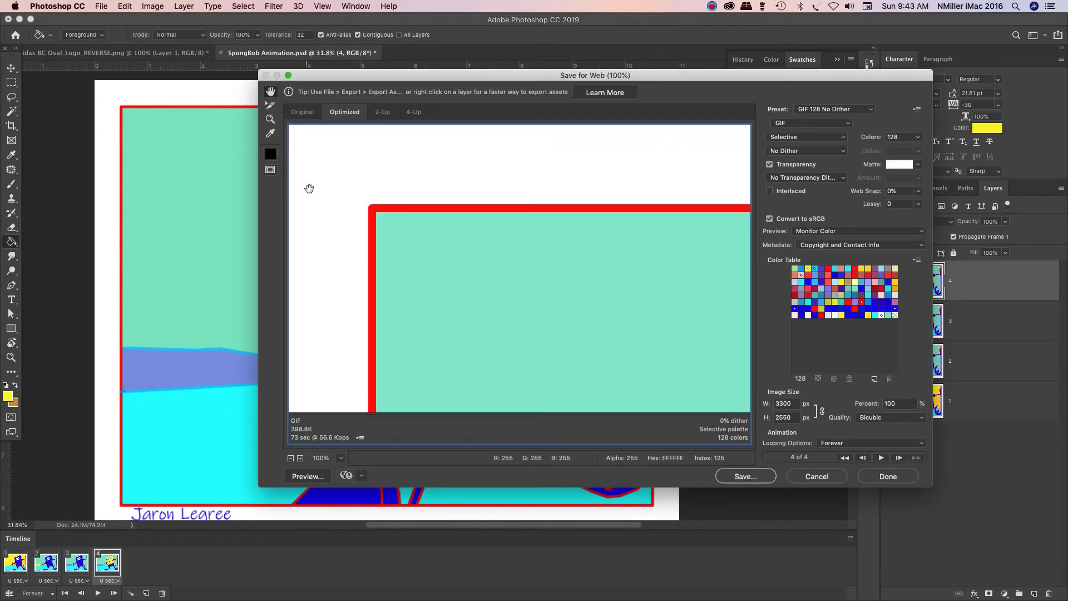
drag(522, 374, 401, 305)
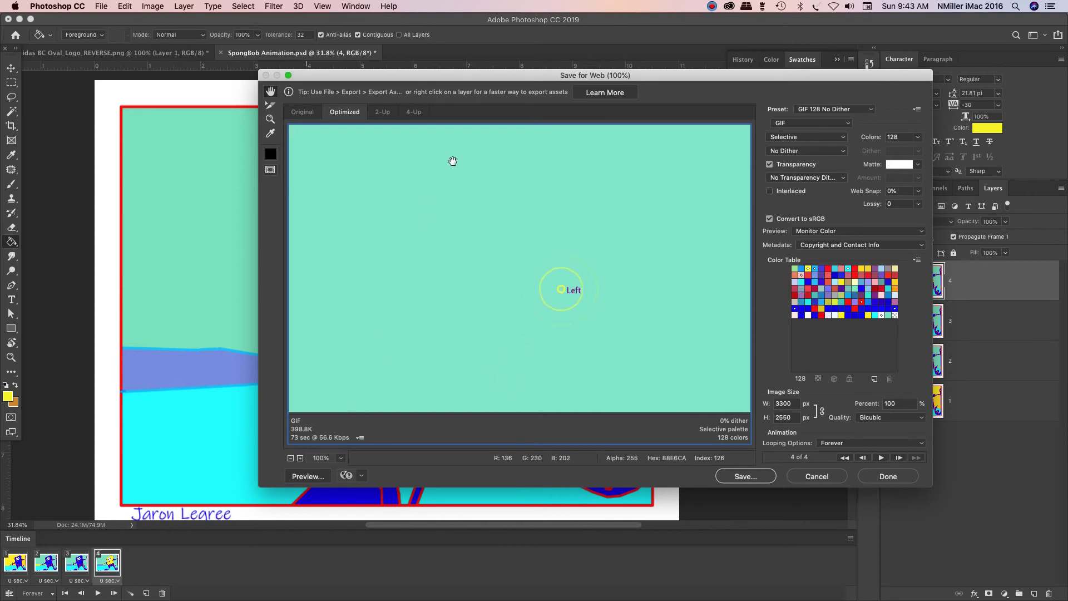
double_click(799, 407)
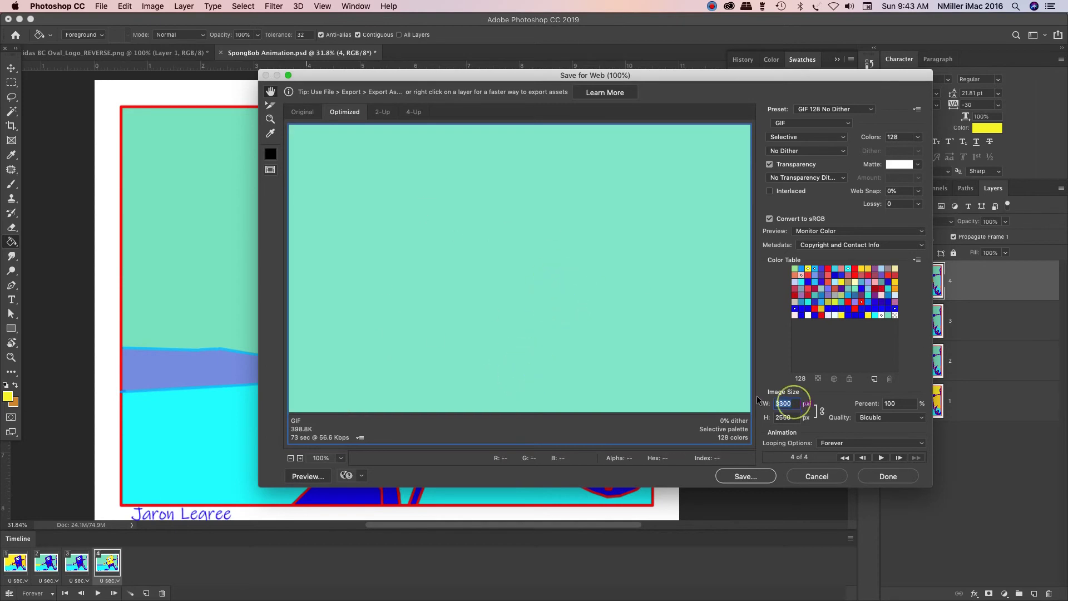
text(700)
click(797, 416)
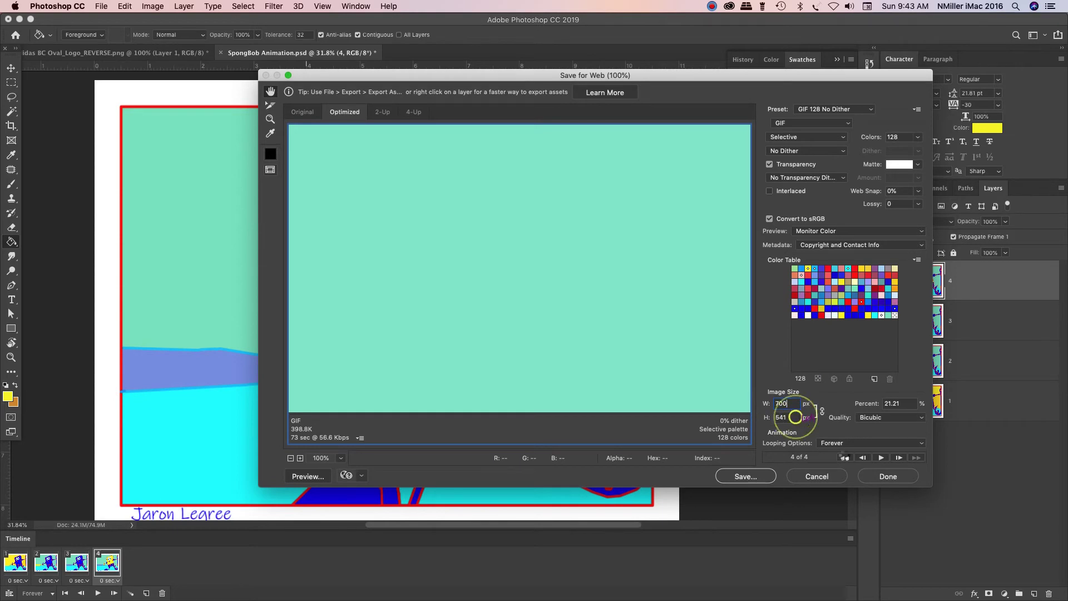
click(800, 416)
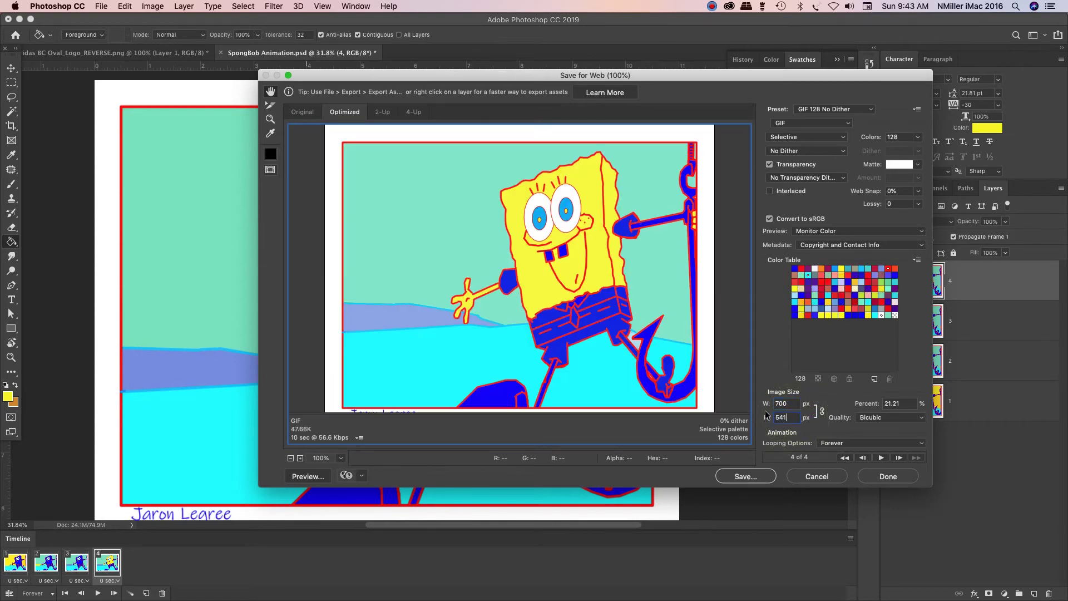
mouse_move(489, 319)
mouse_down()
mouse_move(489, 305)
mouse_move(491, 319)
mouse_up()
drag(543, 294, 541, 279)
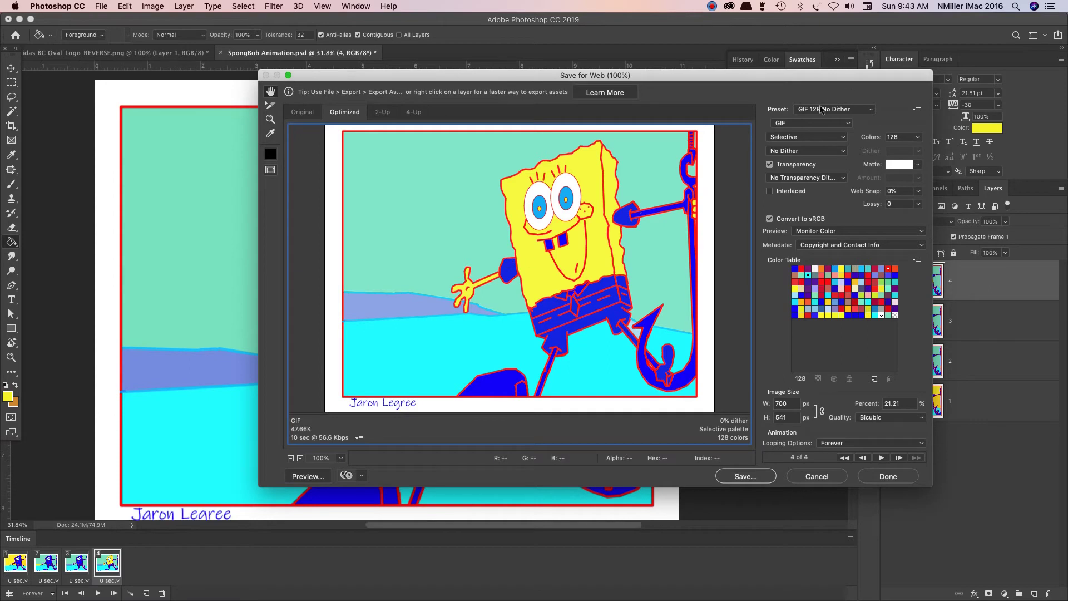
Keep the GIF format, try the GIF Restrictive preset, and switch back to GIF 128 No Dither.
click(800, 125)
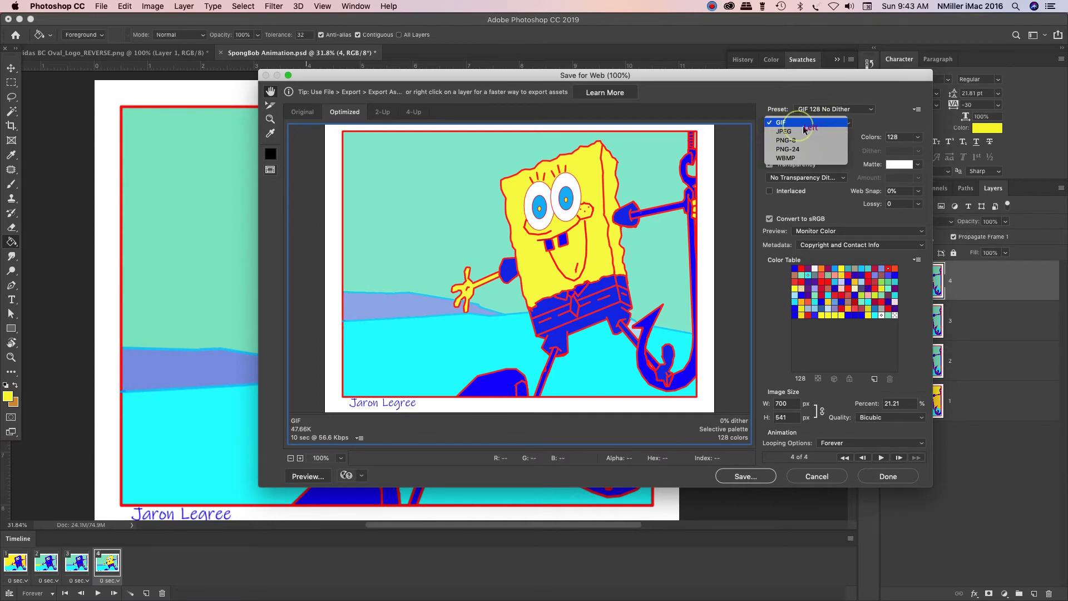
click(815, 124)
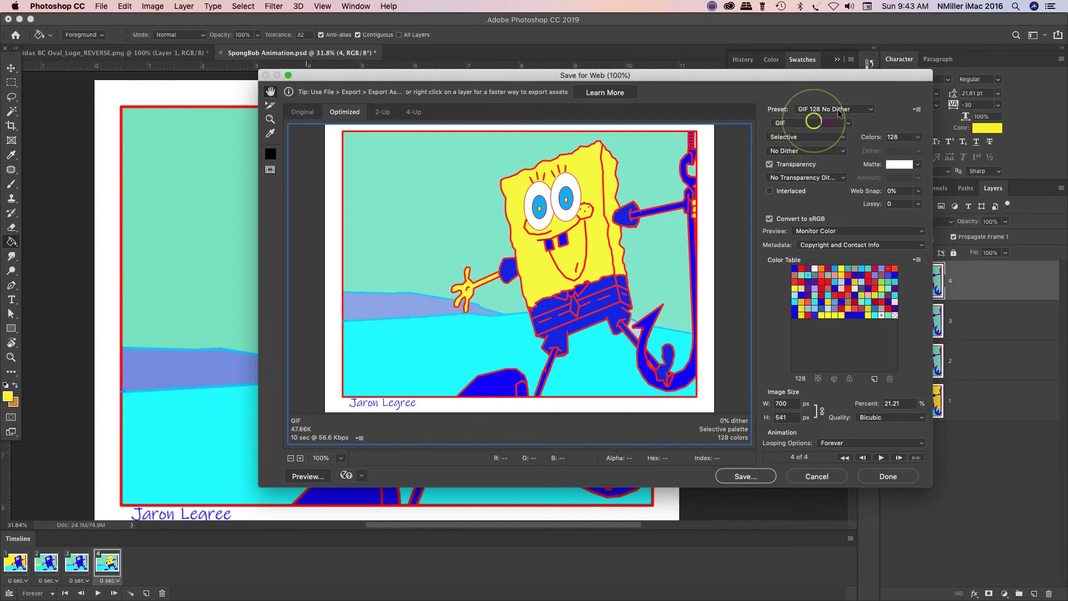
click(845, 109)
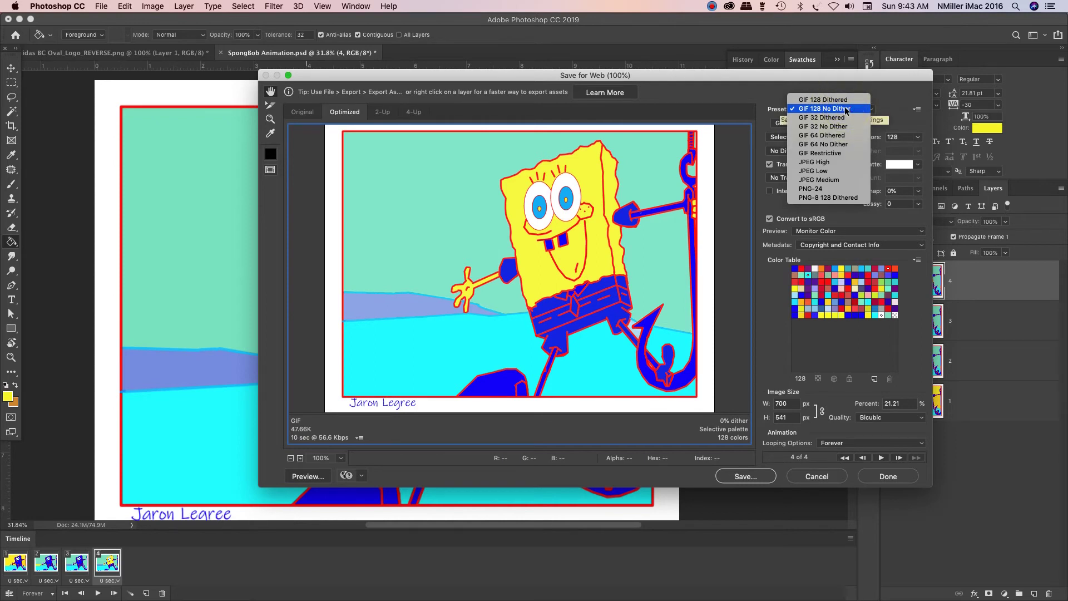
click(841, 158)
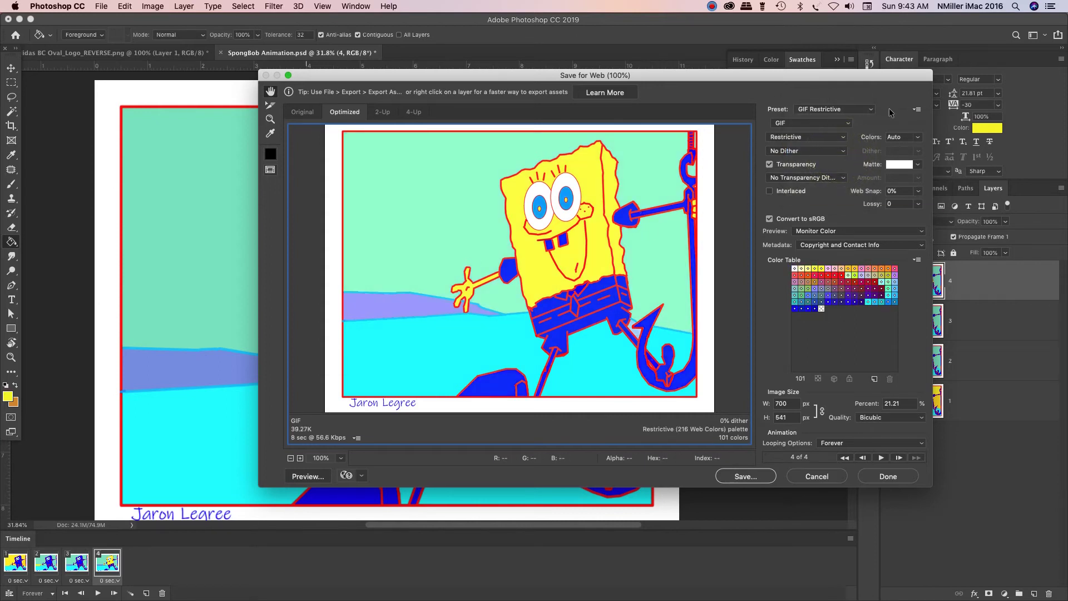
click(830, 110)
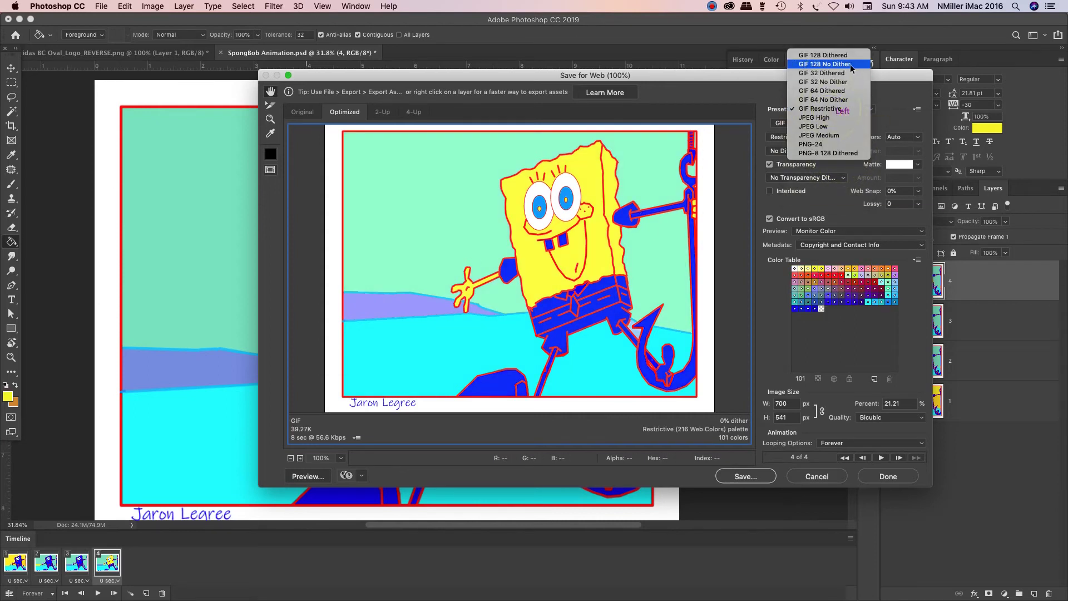
click(850, 64)
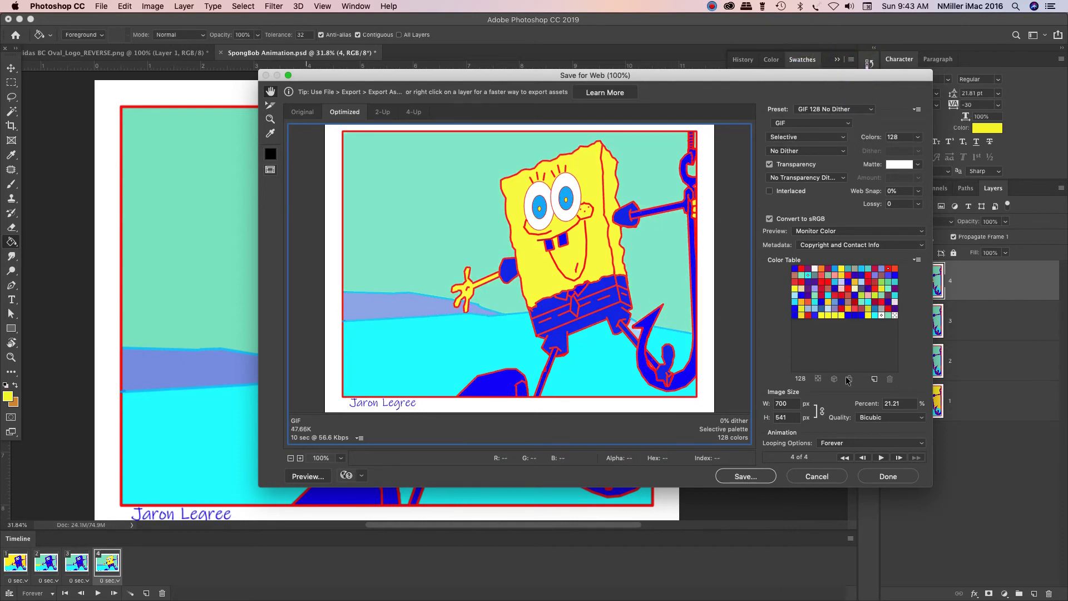
Set the exported image width to 600 px and keep the animation looping Forever.
double_click(792, 405)
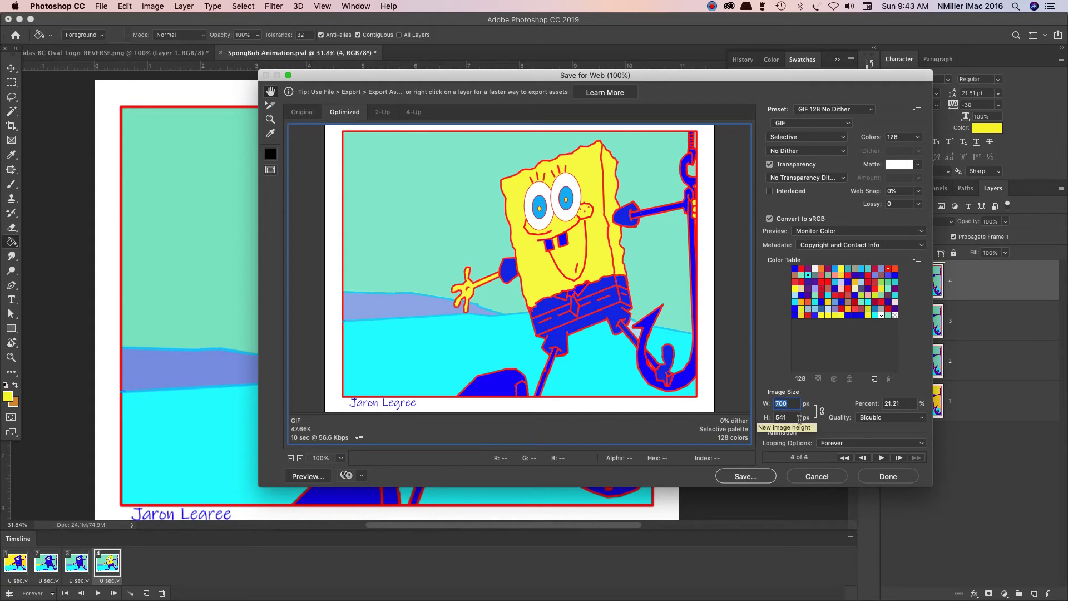
text(600)
click(791, 421)
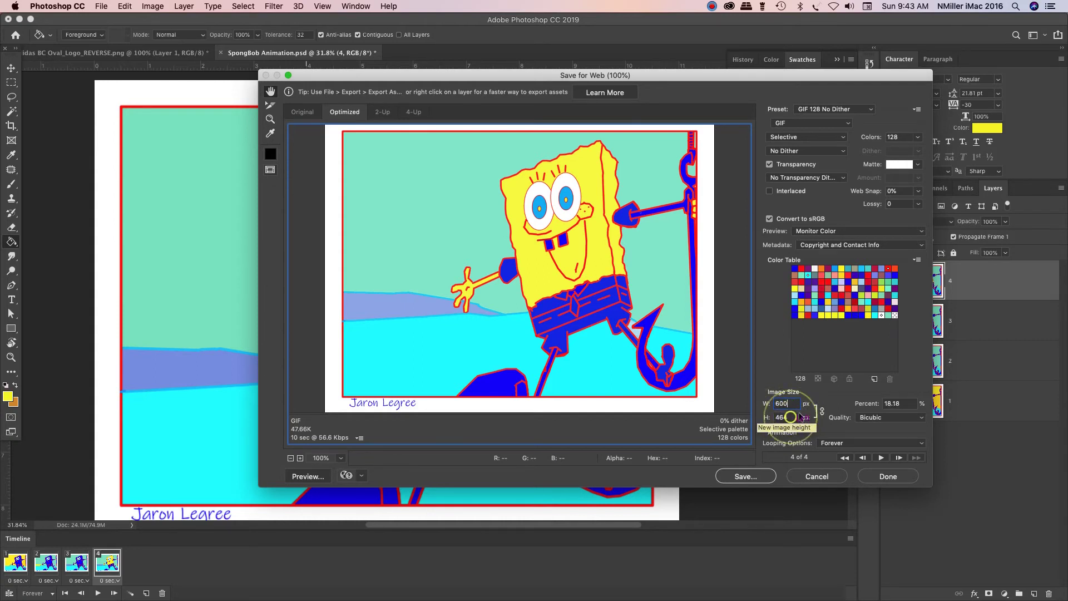
click(792, 418)
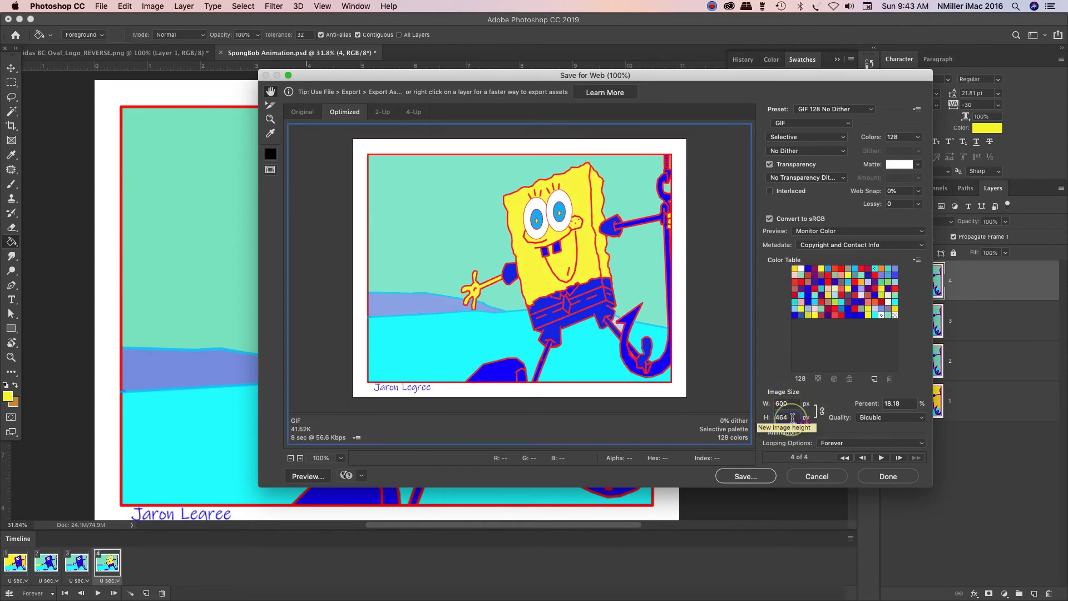
click(791, 405)
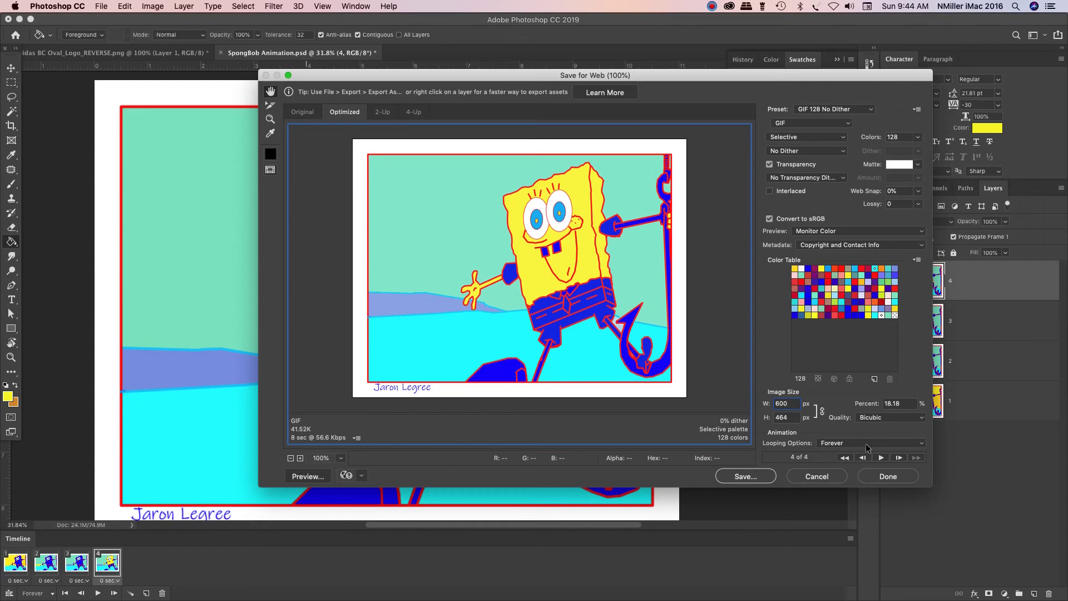
click(893, 444)
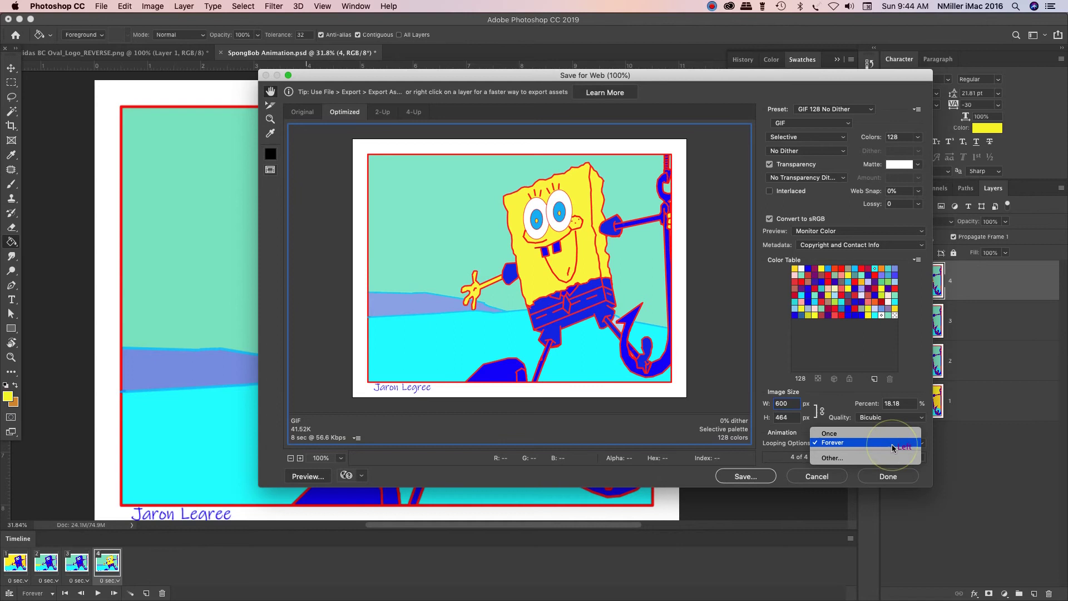
click(893, 445)
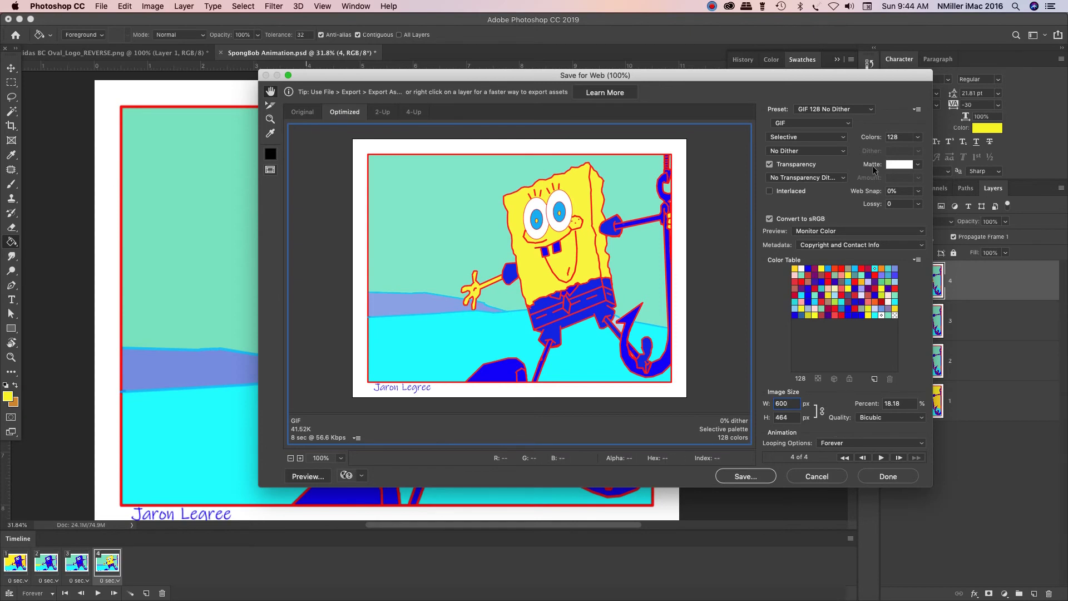
Save the animated GIF to the Desktop, adding FINAL and the author's surname to the end of its file name.
click(744, 476)
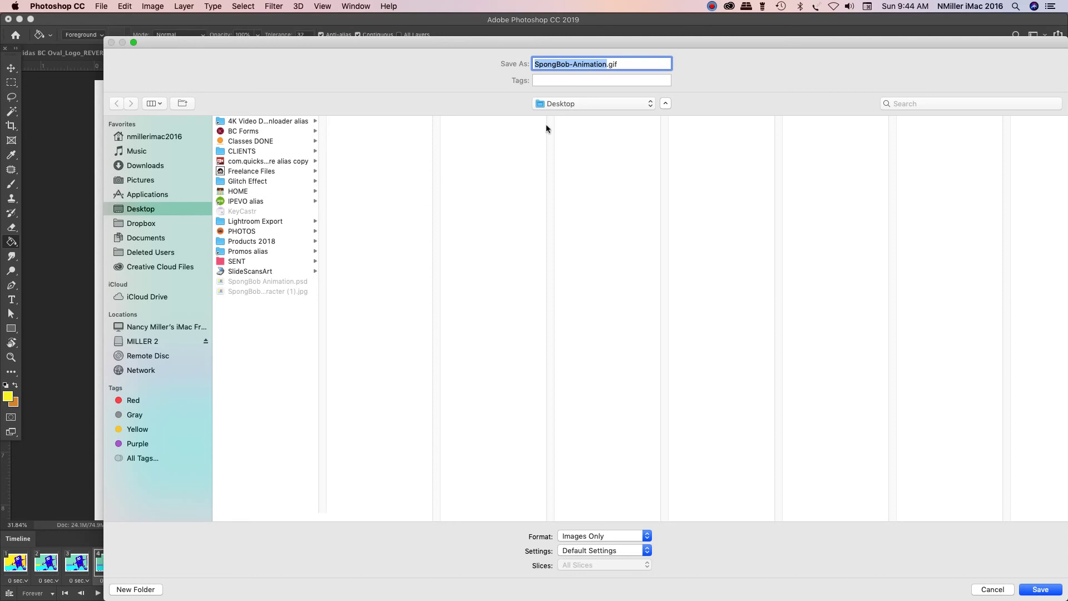
click(605, 64)
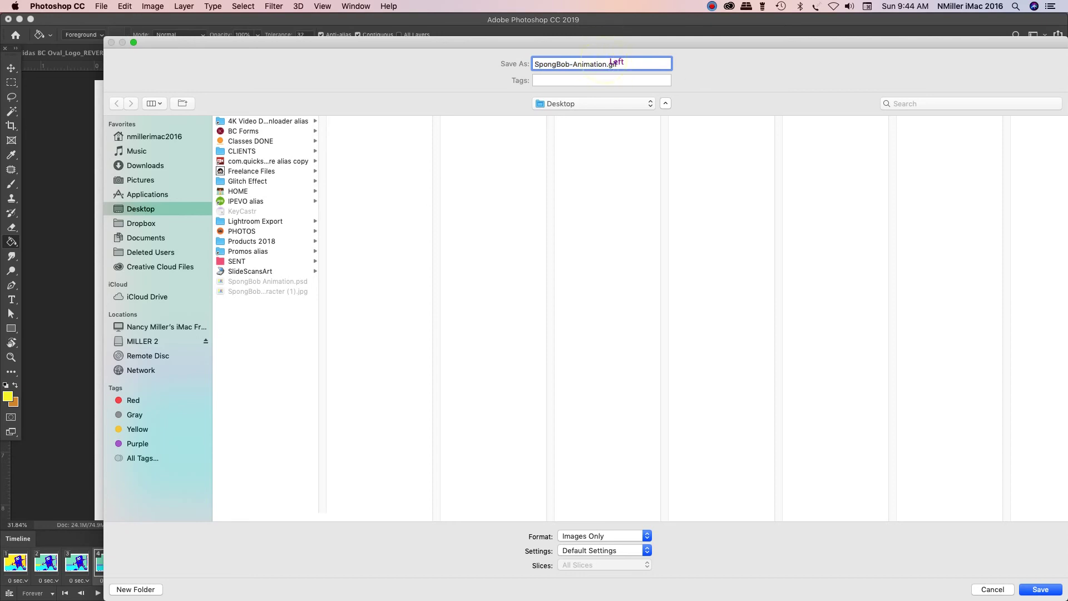
text(FINAL MILLER)
click(251, 384)
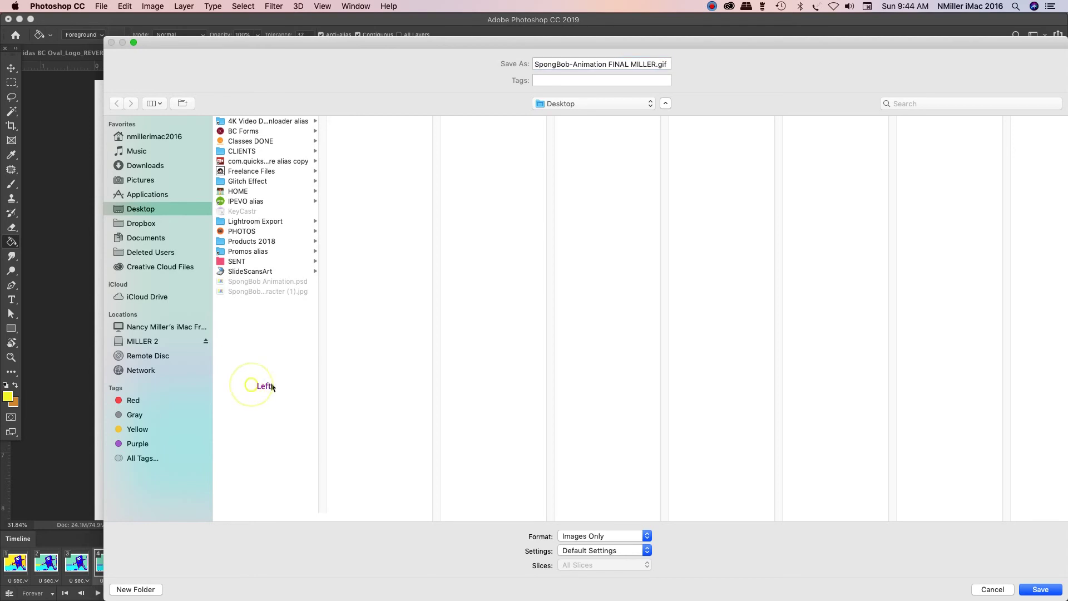
click(1041, 589)
Switch to Chrome and open the exported GIF from the Desktop in a new tab to check the animation.
click(20, 19)
click(376, 412)
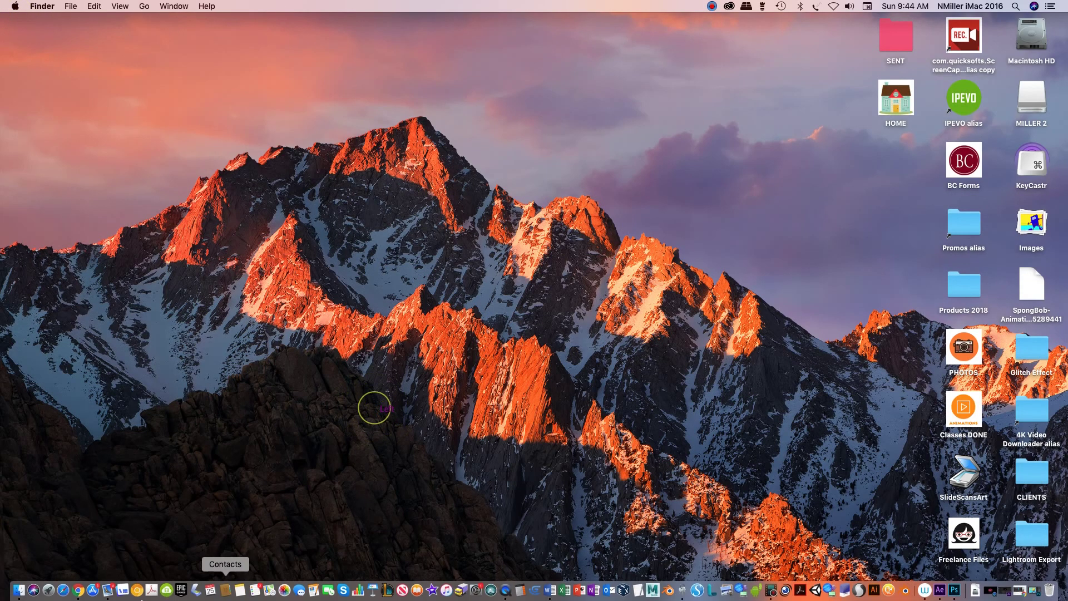
click(78, 592)
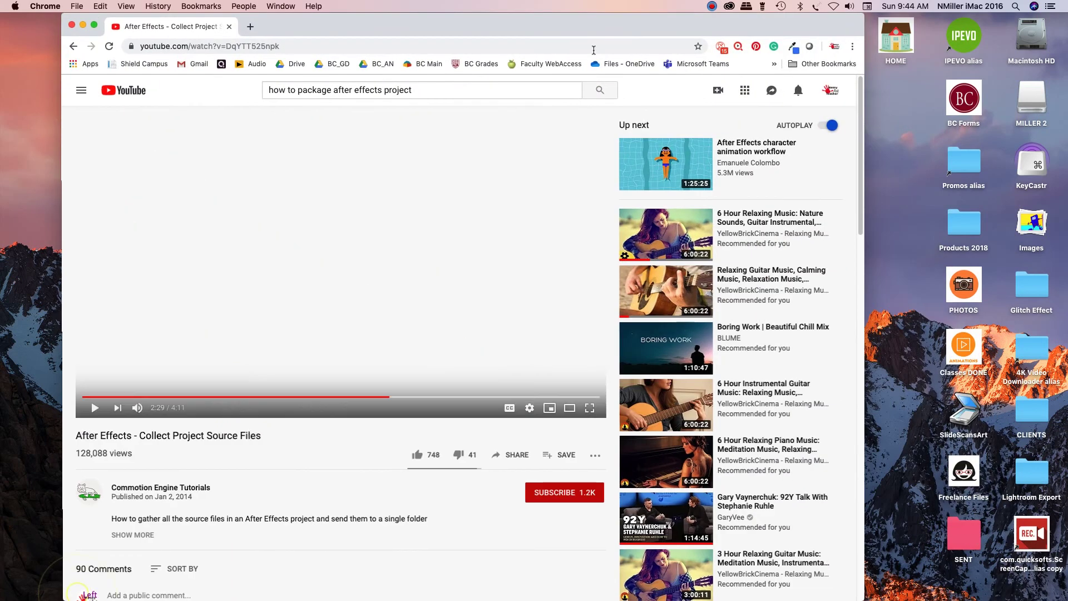
click(253, 28)
drag(555, 28, 525, 28)
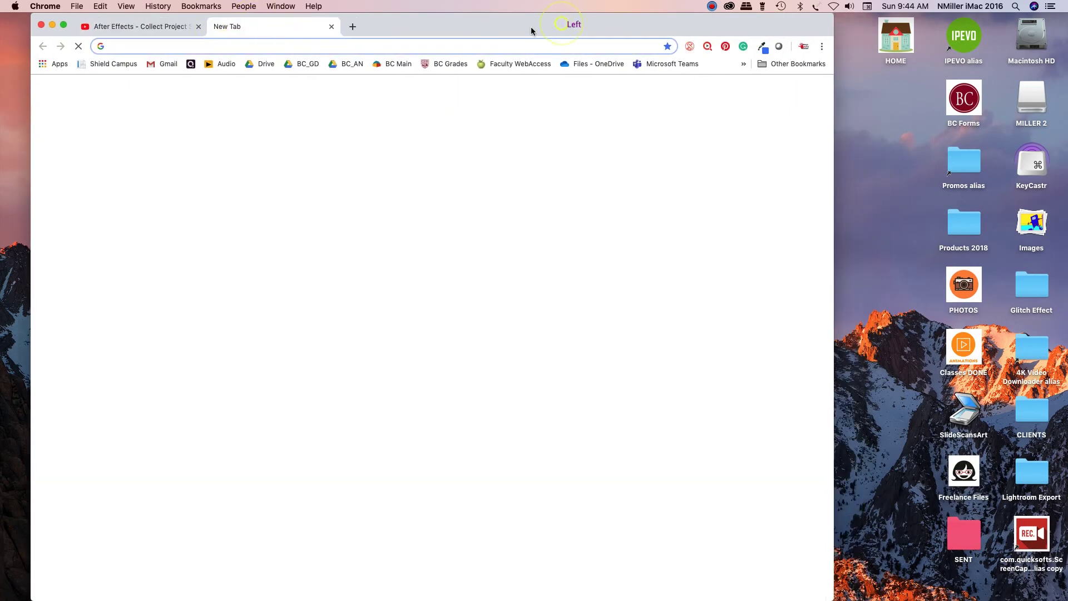
click(1031, 220)
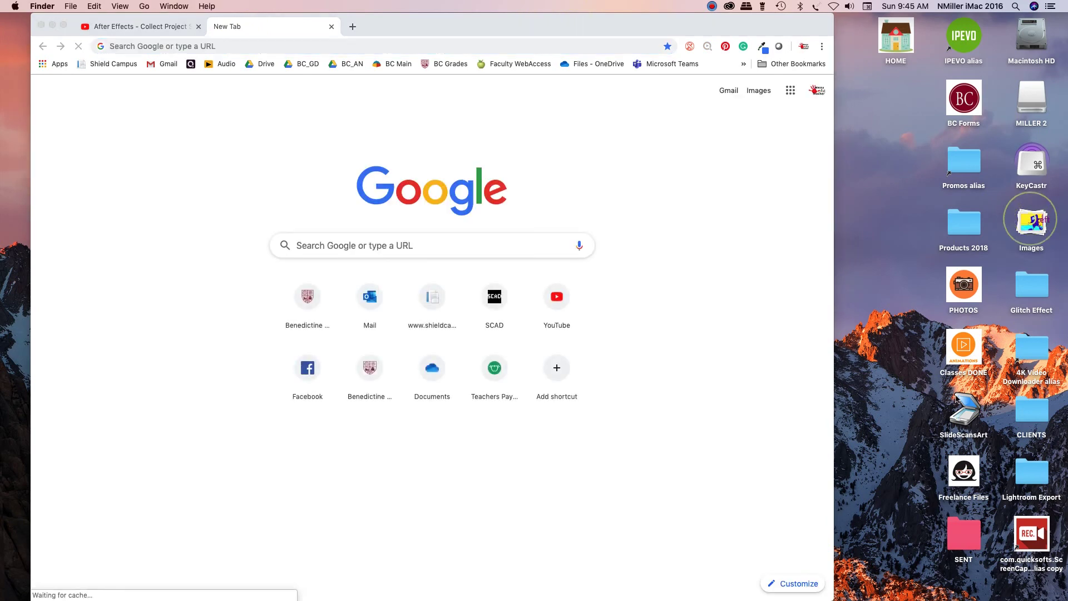
drag(1045, 292, 611, 196)
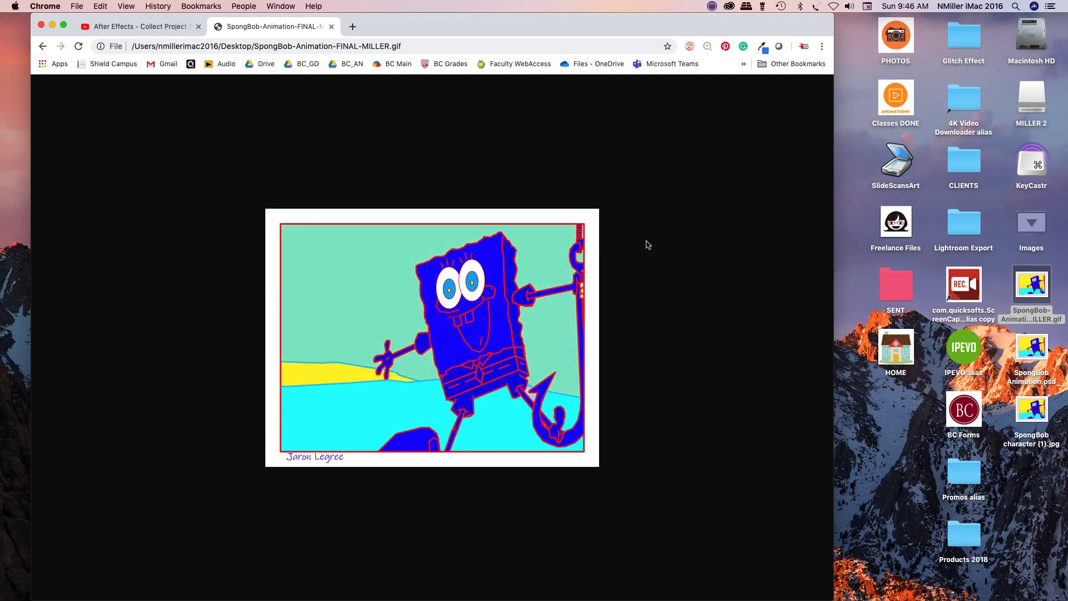
click(712, 6)
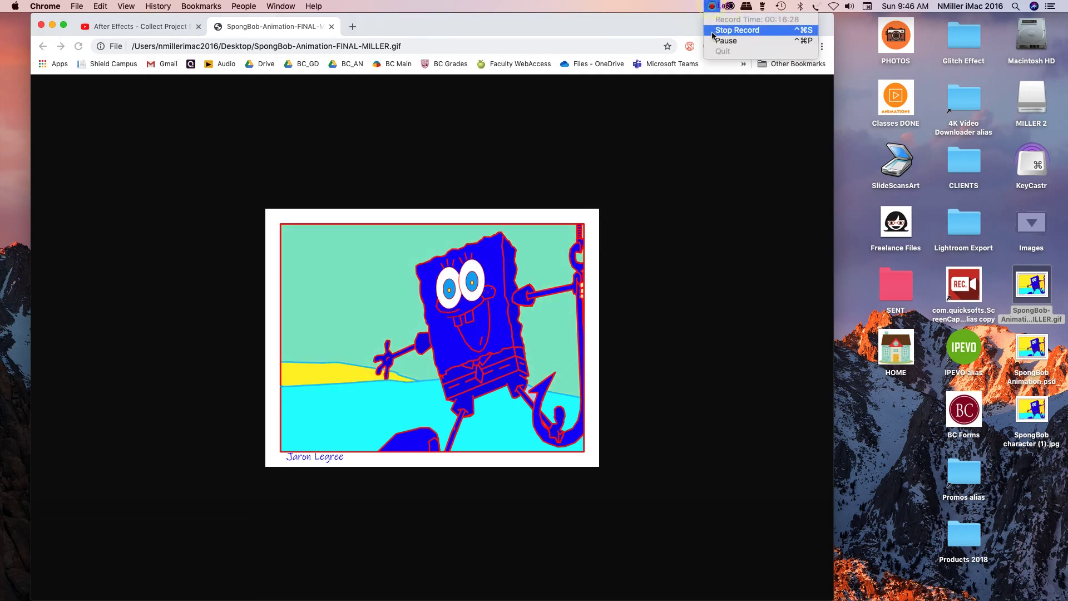